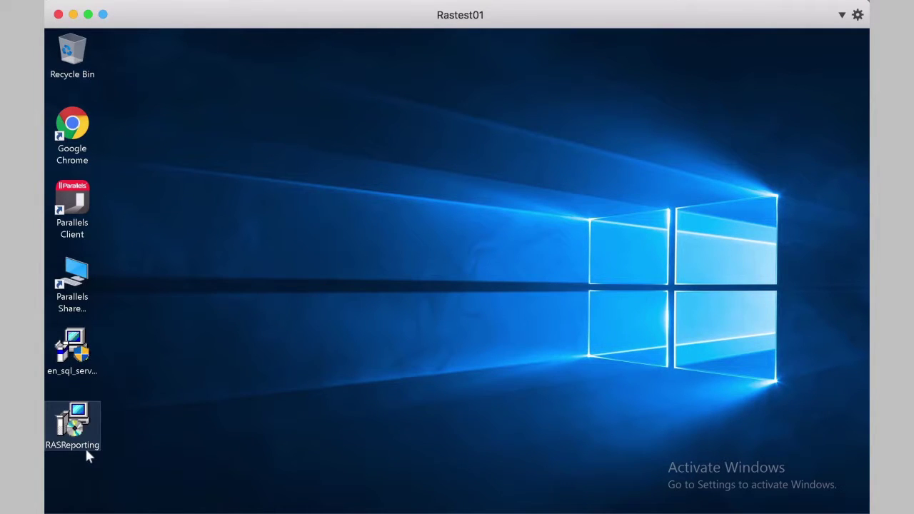
Step: Run the SQL Server 2014 Express installer as administrator, extracting its files to c:\temp\
left_click(120, 364)
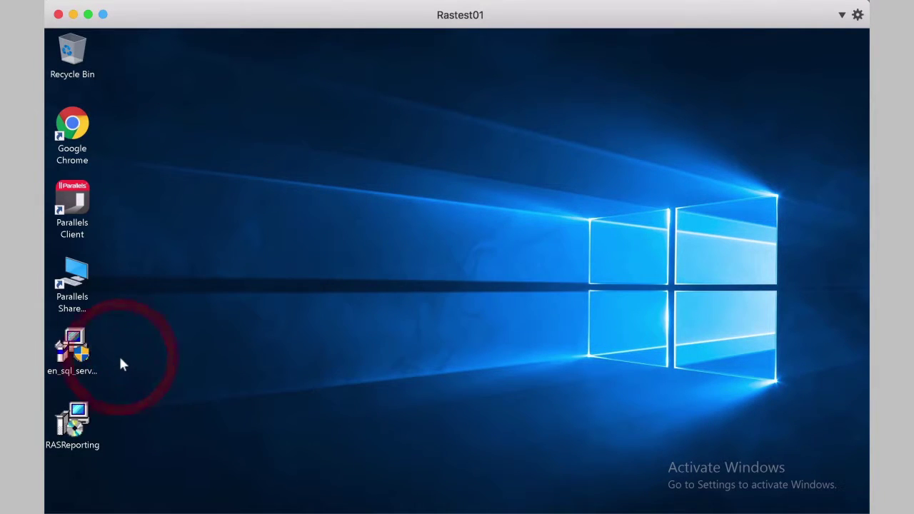
right_click(73, 360)
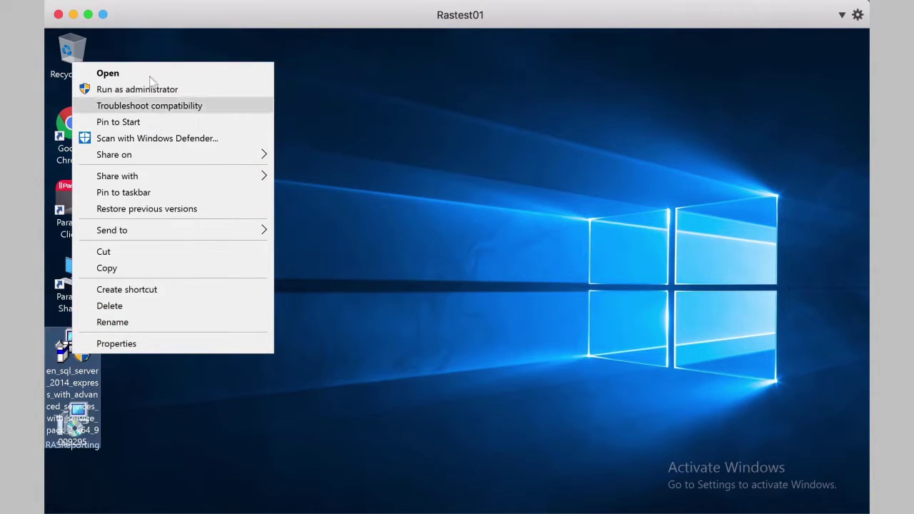
left_click(123, 91)
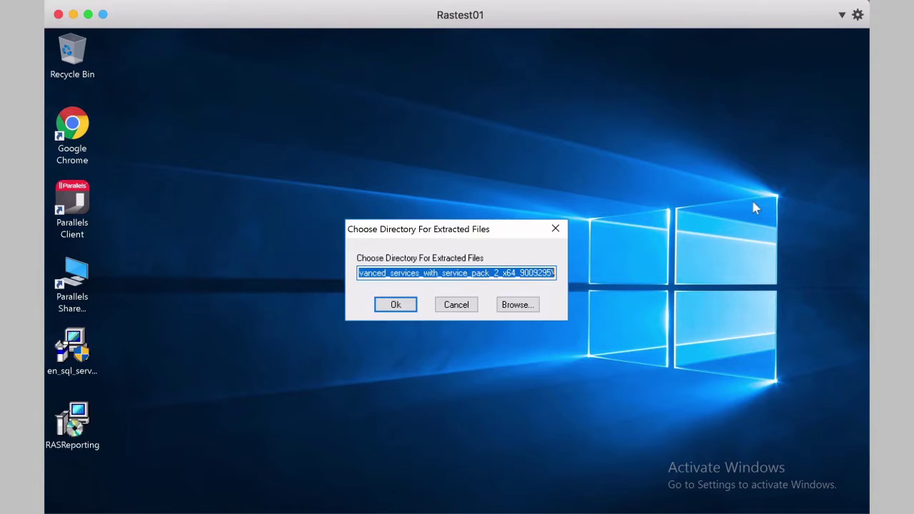
type("c:\tem")
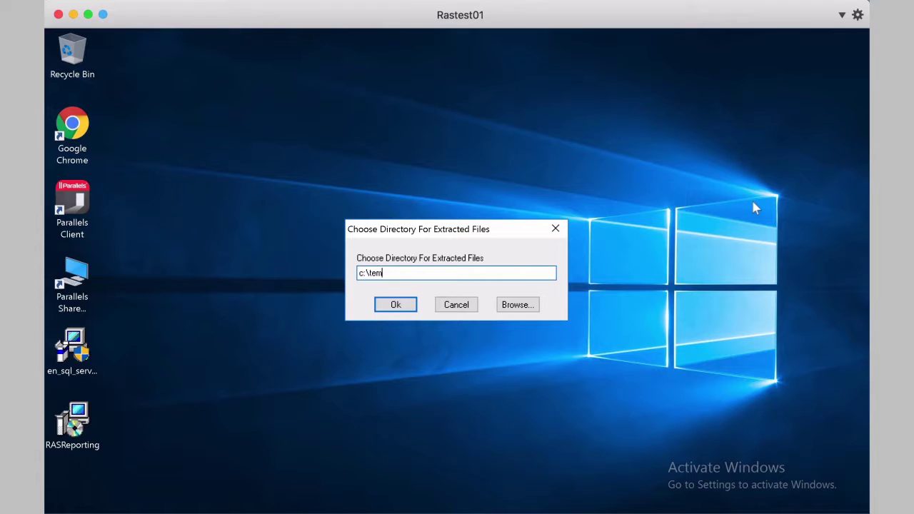
type("p\\")
left_click(396, 305)
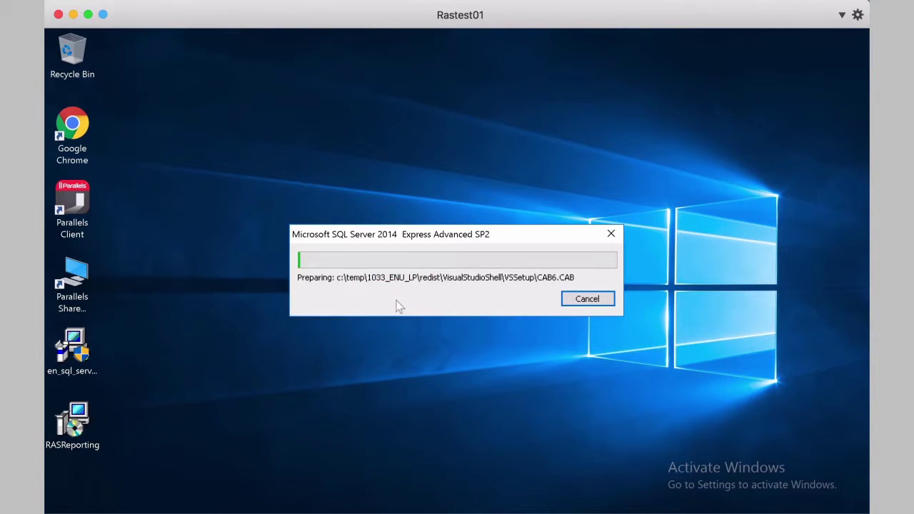
left_click(603, 2)
Step: Let the file extraction finish so the SQL Server Installation Center shows its installation options
left_click(621, 38)
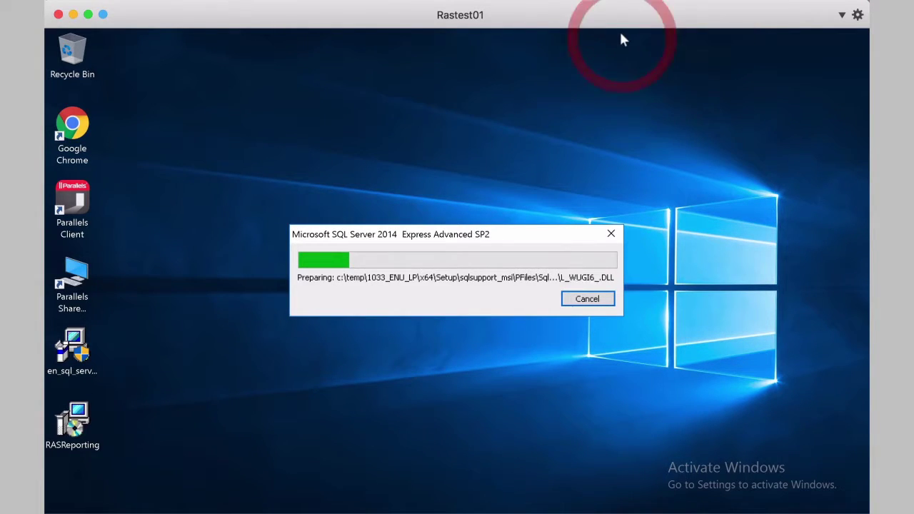
left_click(590, 1)
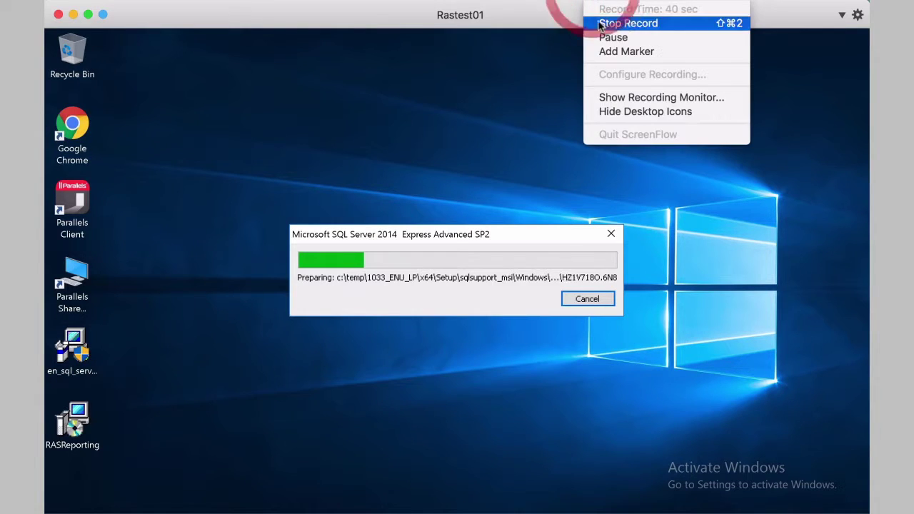
left_click(610, 52)
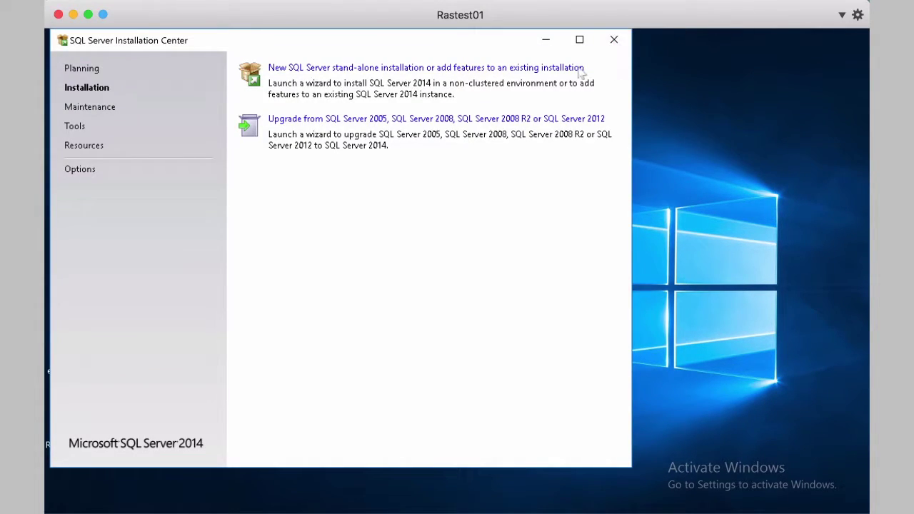
Step: Start a new stand-alone SQL Server installation and accept the license terms
left_click(537, 67)
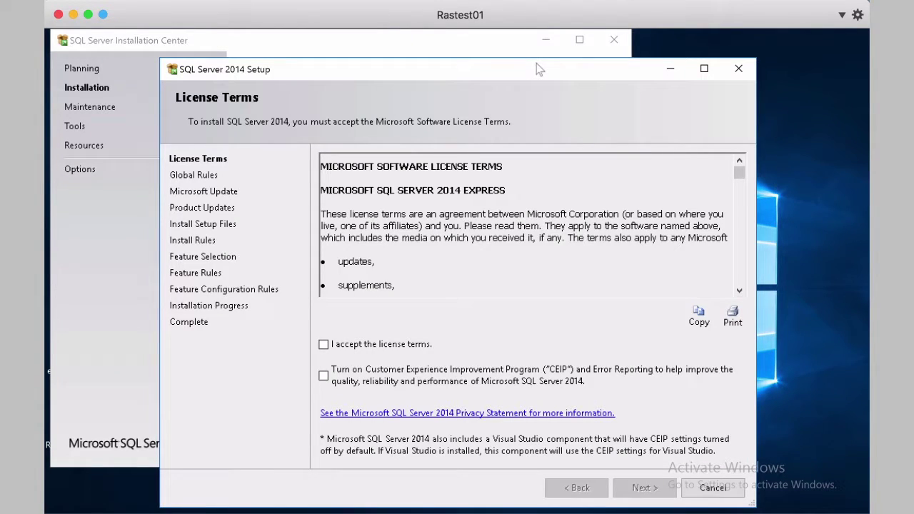
left_click(325, 345)
left_click(644, 488)
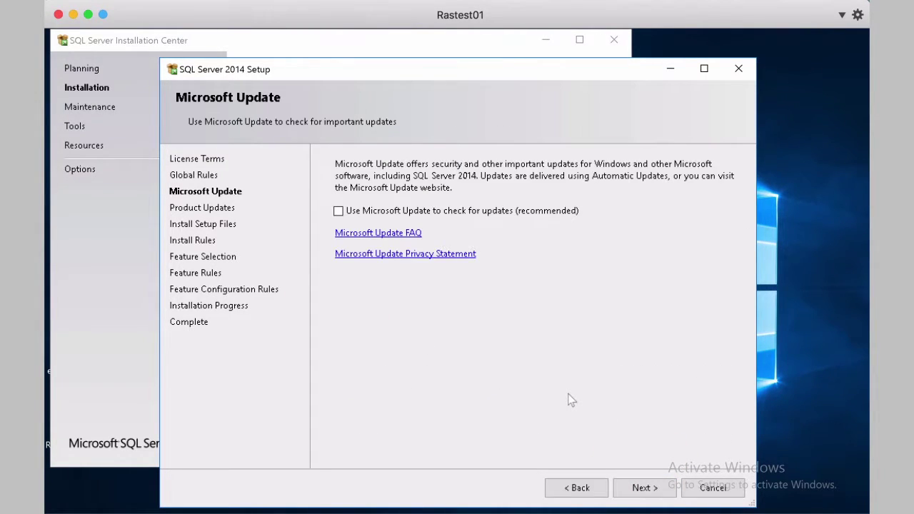
Step: Enable Microsoft Update, install the setup files, and untick SQL Server Replication
left_click(338, 211)
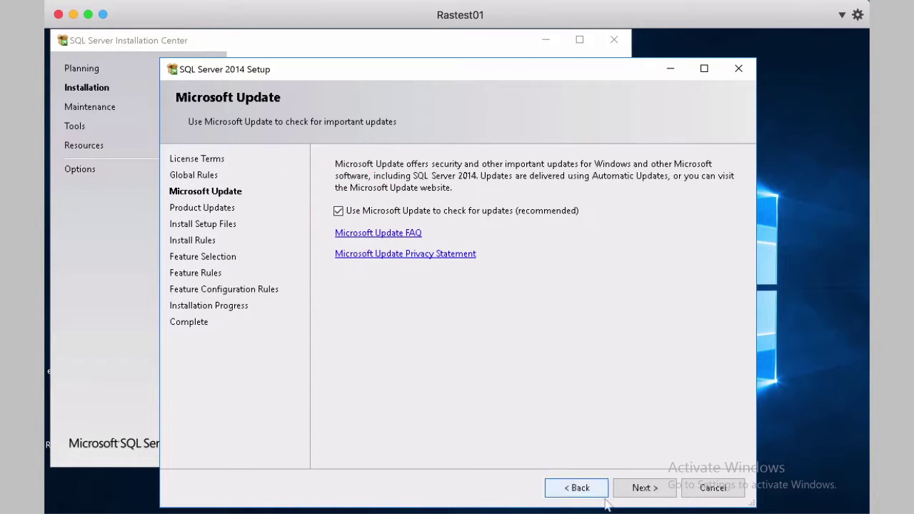
left_click(646, 490)
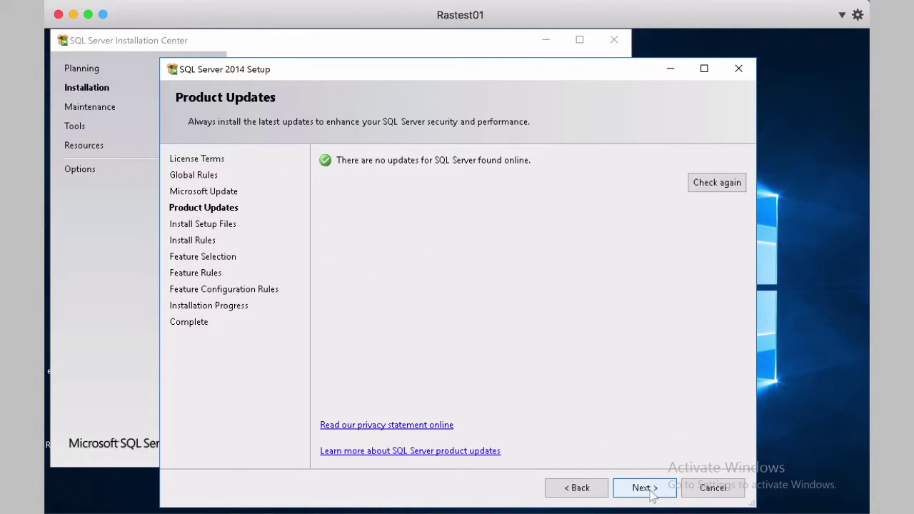
left_click(650, 494)
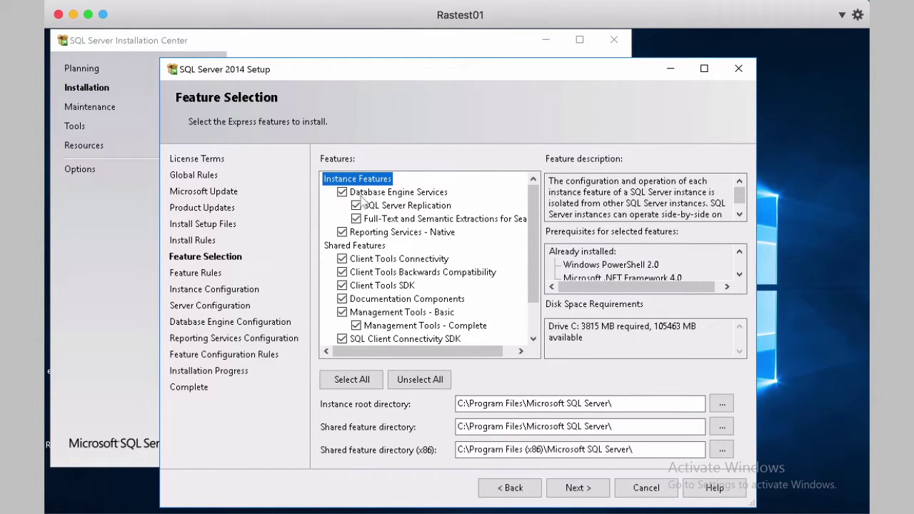
left_click(357, 205)
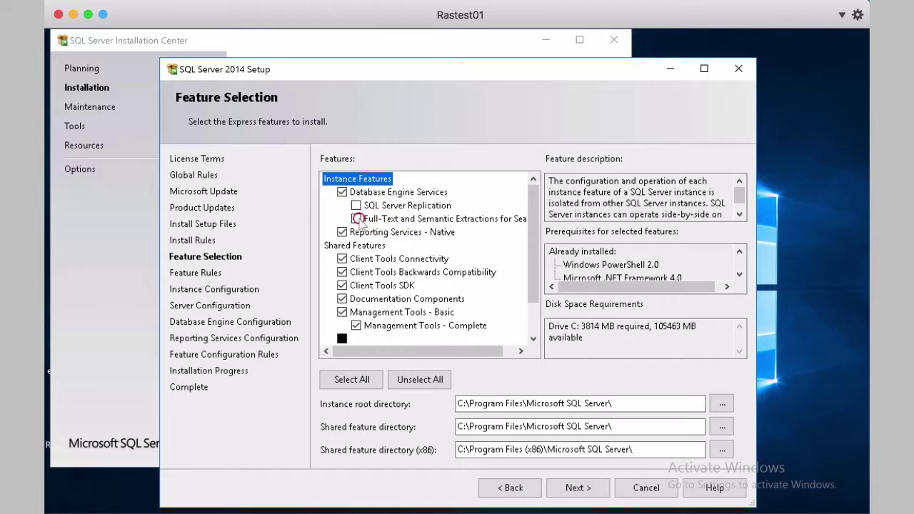
Step: Untick Full-Text, Client Tools SDK, Documentation, Backwards Compatibility and Connectivity, then run the feature rules
left_click(356, 218)
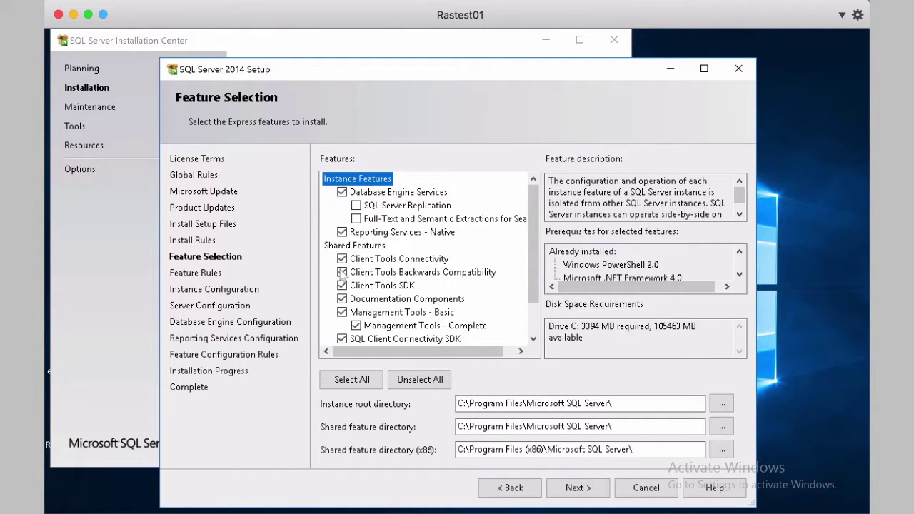
left_click_drag(537, 270, 537, 290)
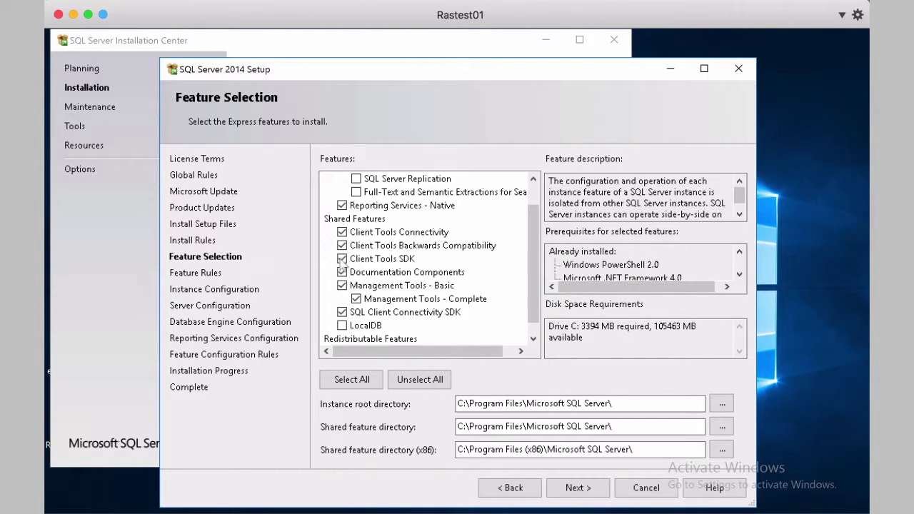
left_click(342, 259)
left_click(342, 272)
left_click(342, 245)
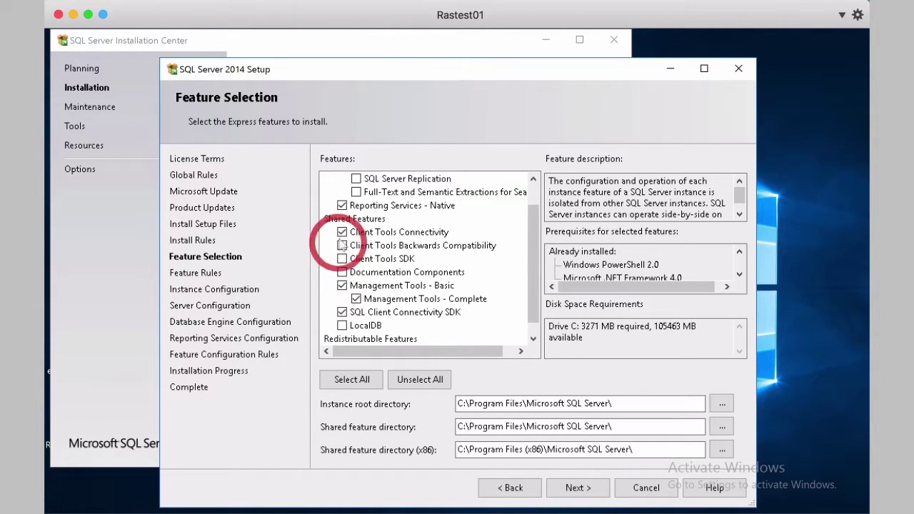
left_click(342, 232)
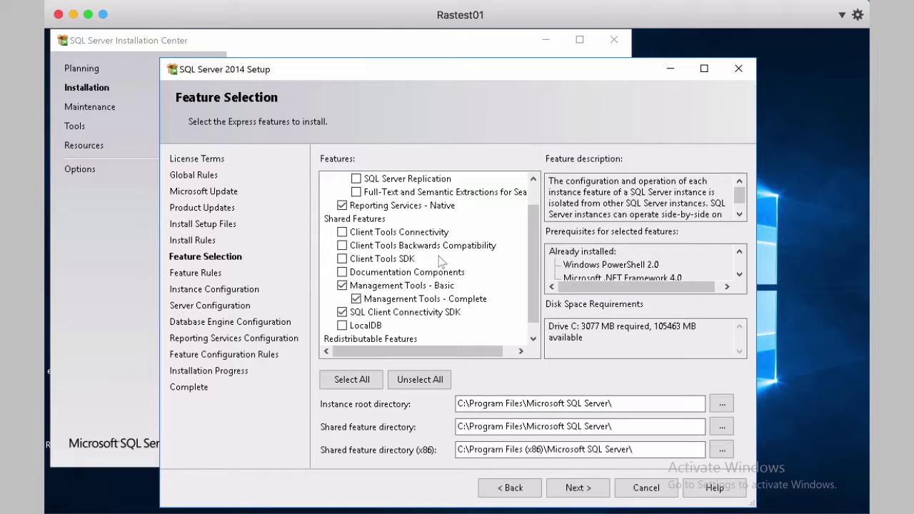
left_click(574, 486)
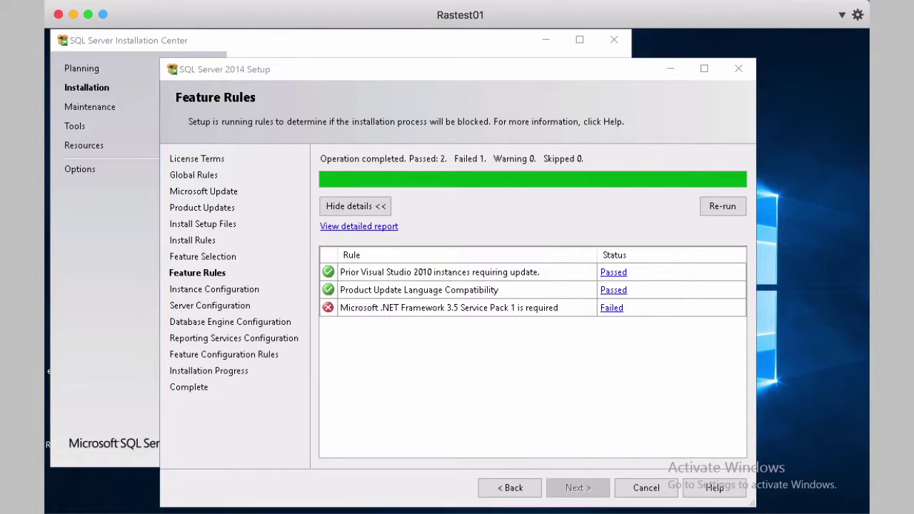
key("super")
Step: Launch Server Manager and start the Add Roles and Features Wizard
left_click(308, 180)
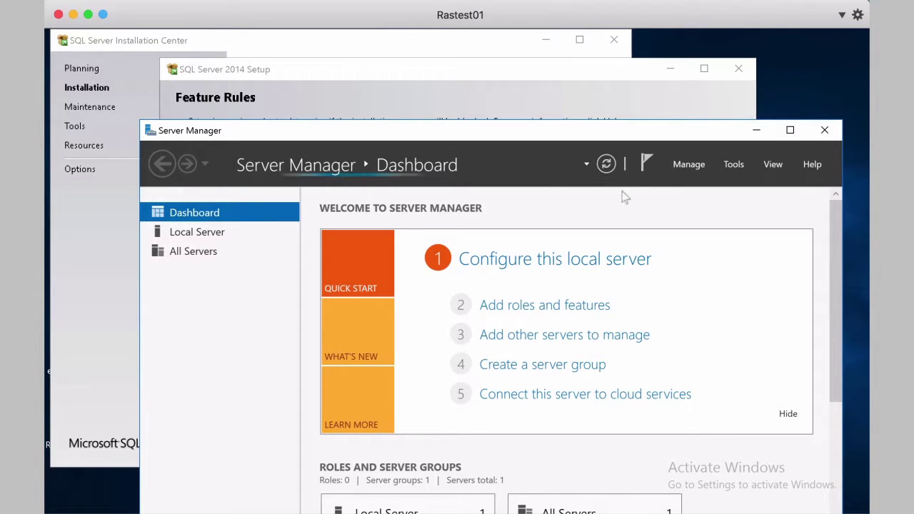
left_click(688, 164)
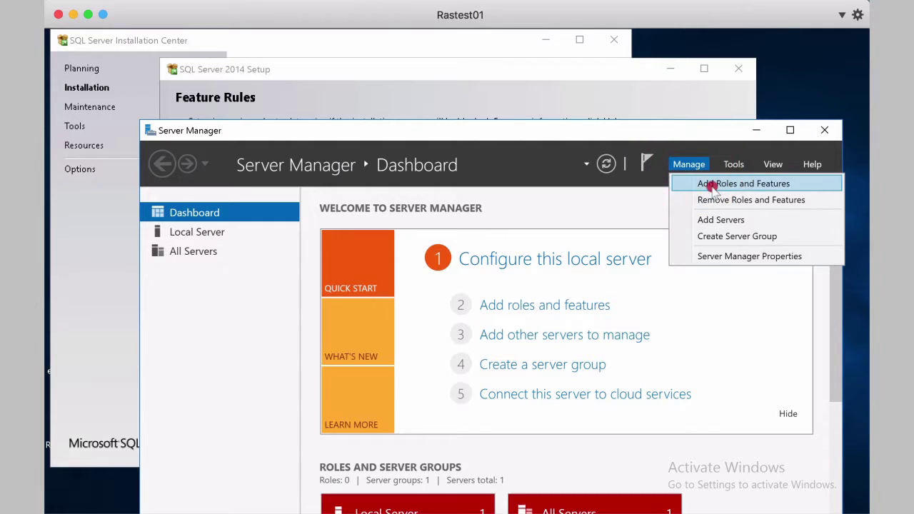
left_click(712, 185)
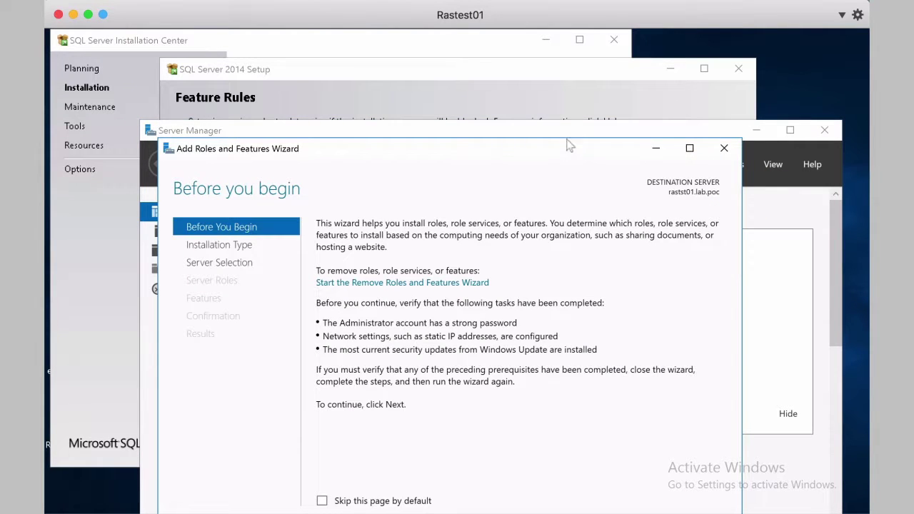
left_click_drag(569, 145, 568, 62)
Step: Advance to the Features page and select .NET Framework 3.5 Features for installation
left_click(556, 452)
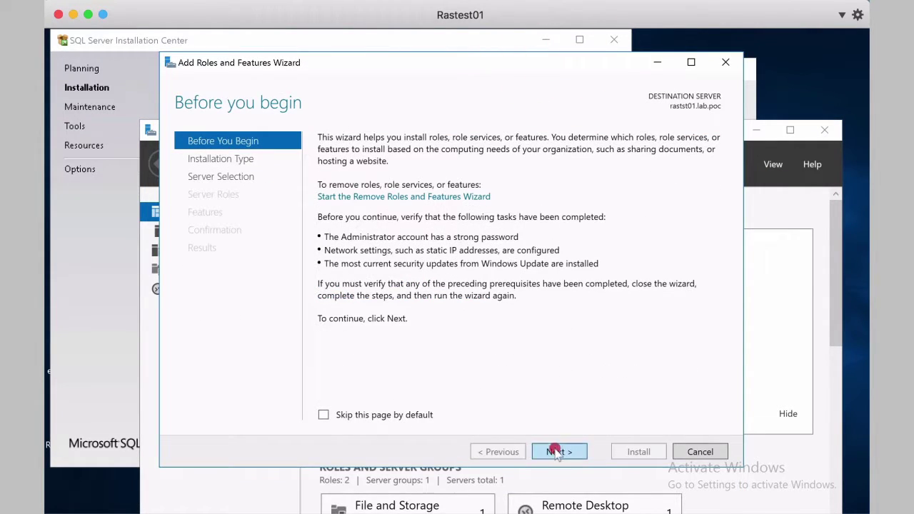
left_click(556, 451)
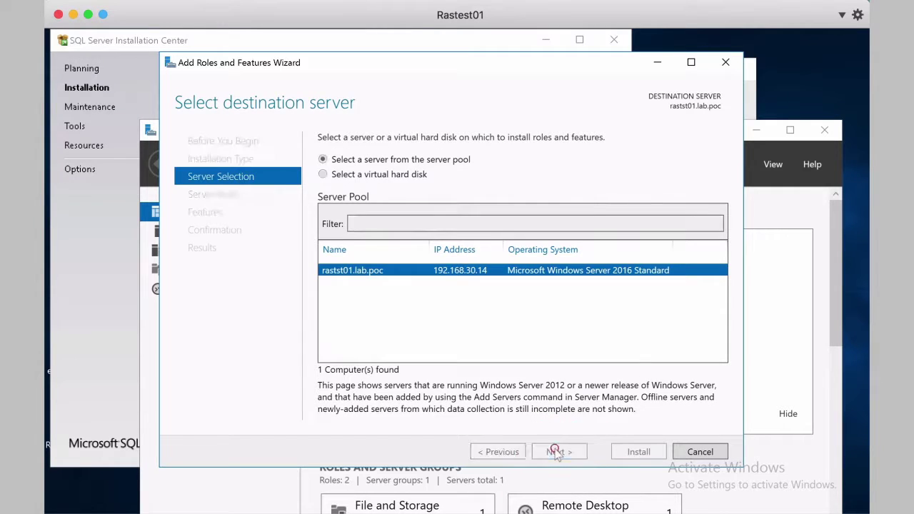
left_click(557, 452)
left_click(556, 451)
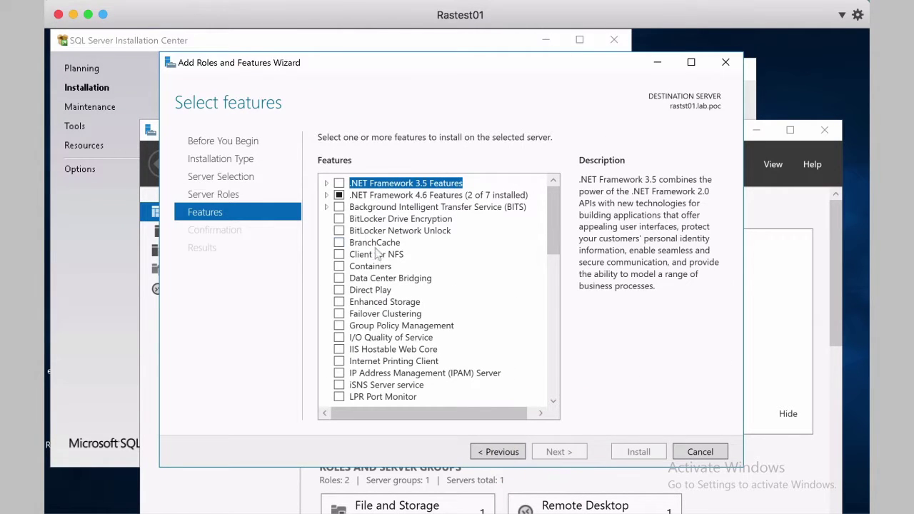
left_click(338, 183)
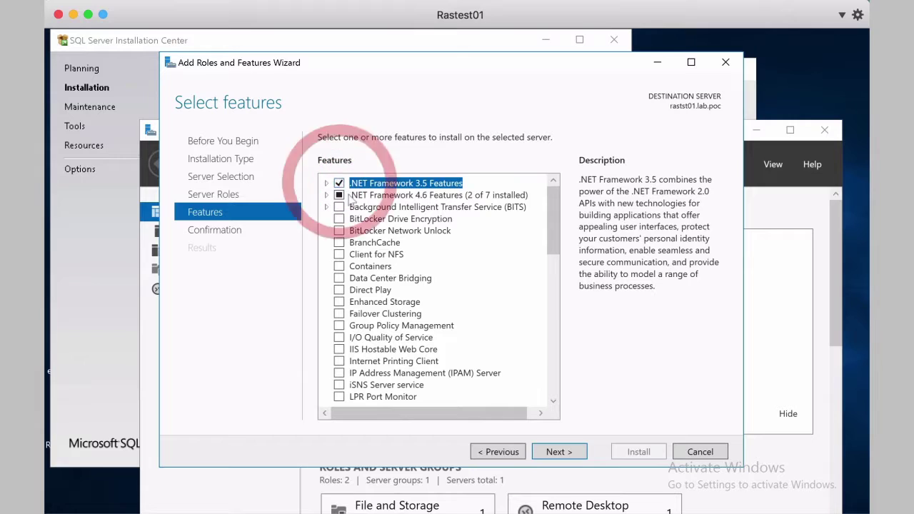
left_click(568, 451)
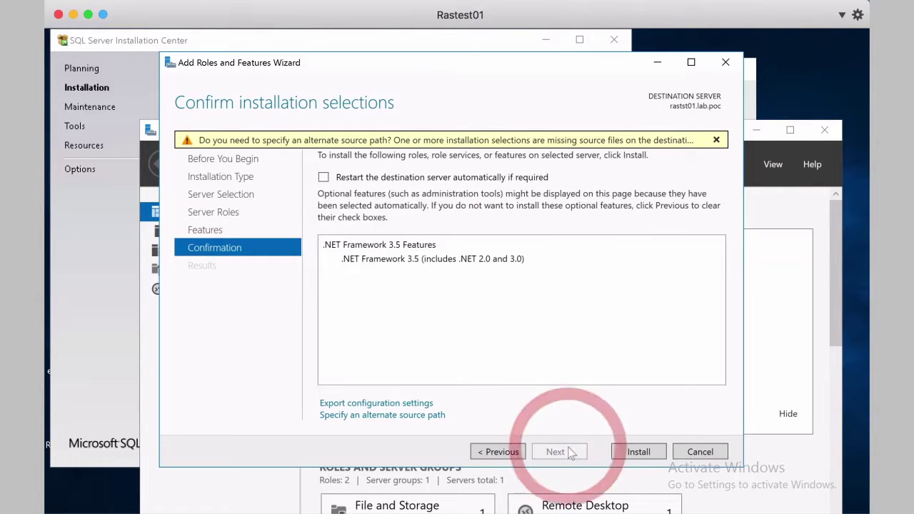
Step: Install .NET Framework 3.5 Features and close the wizard once installation succeeds
left_click(645, 451)
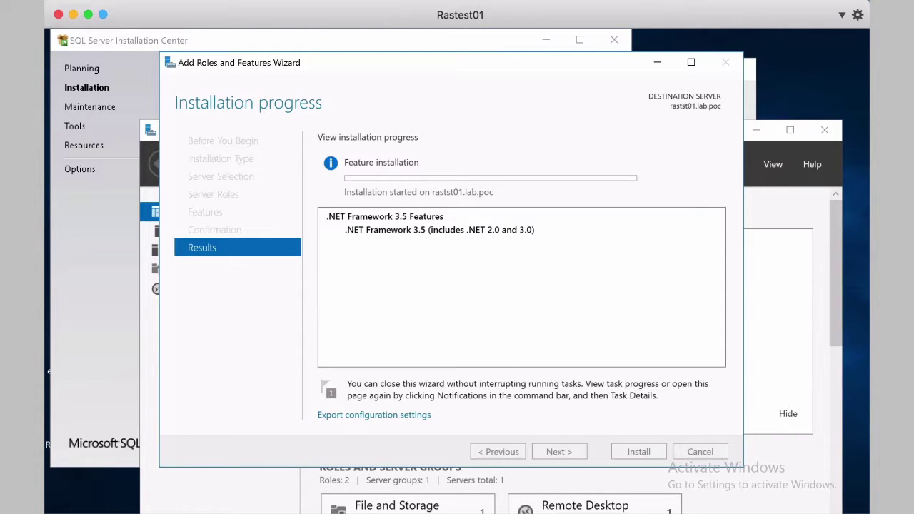
left_click(598, 9)
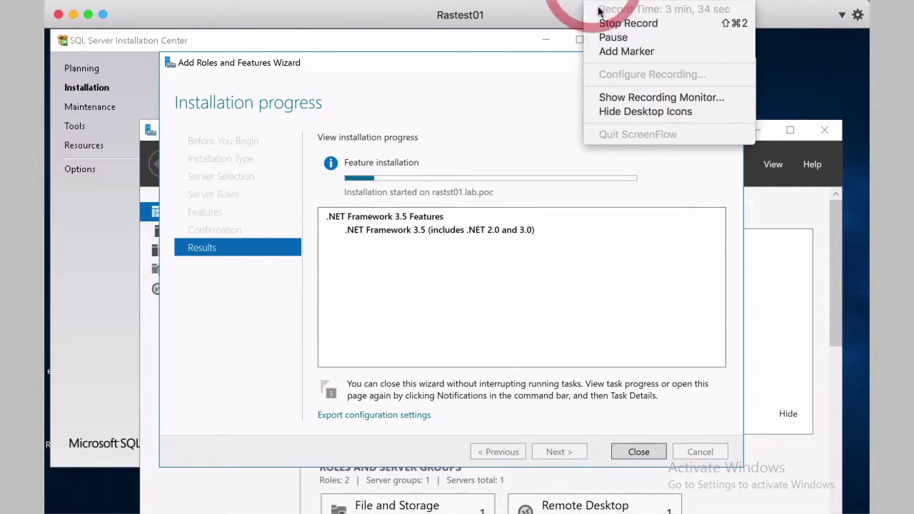
left_click(615, 53)
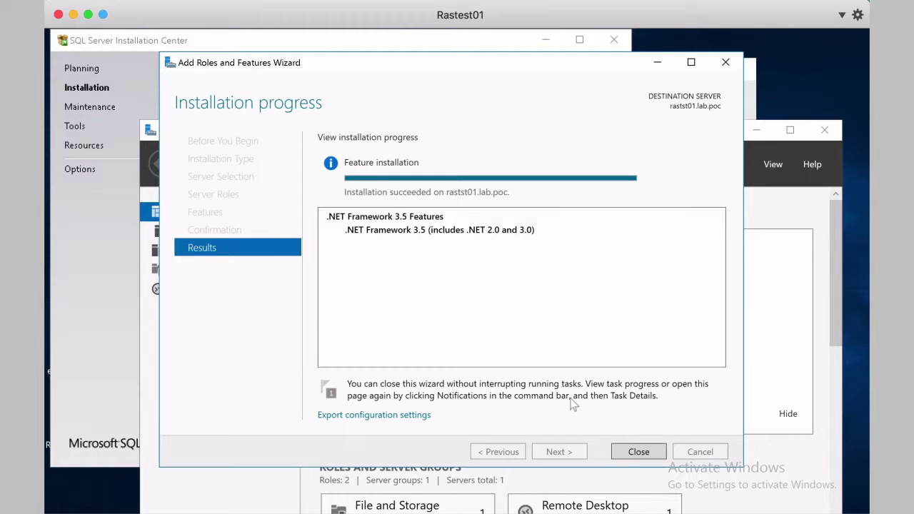
left_click(637, 452)
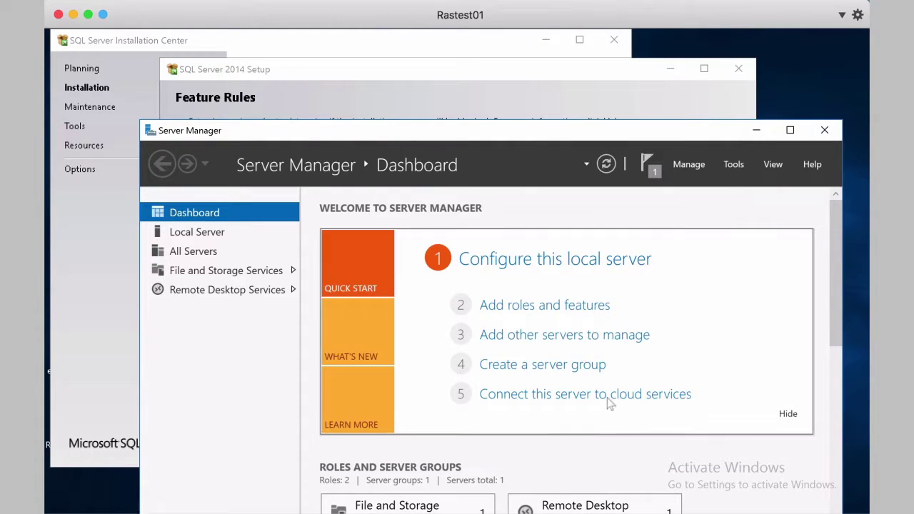
Step: Re-run the feature rules, then name the instance rasreporting with Instance ID RASREPORTING
left_click(821, 128)
left_click(725, 207)
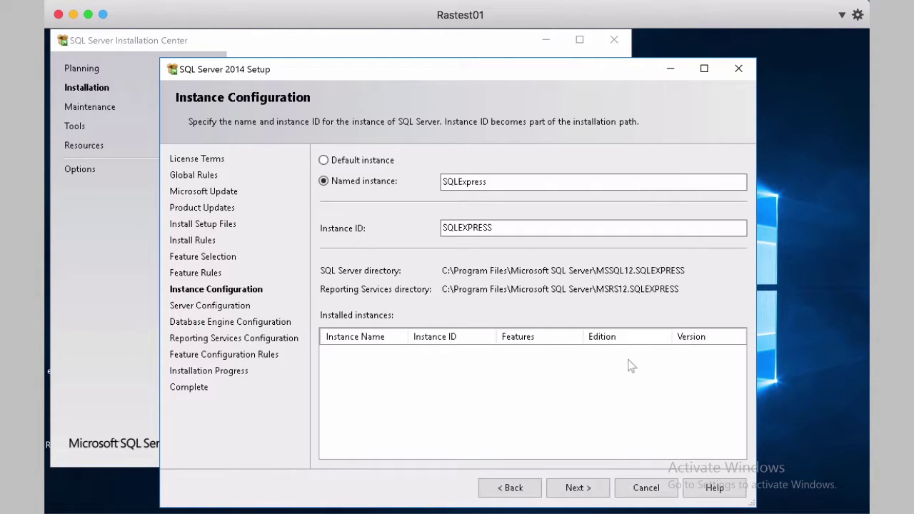
left_click_drag(493, 181, 431, 184)
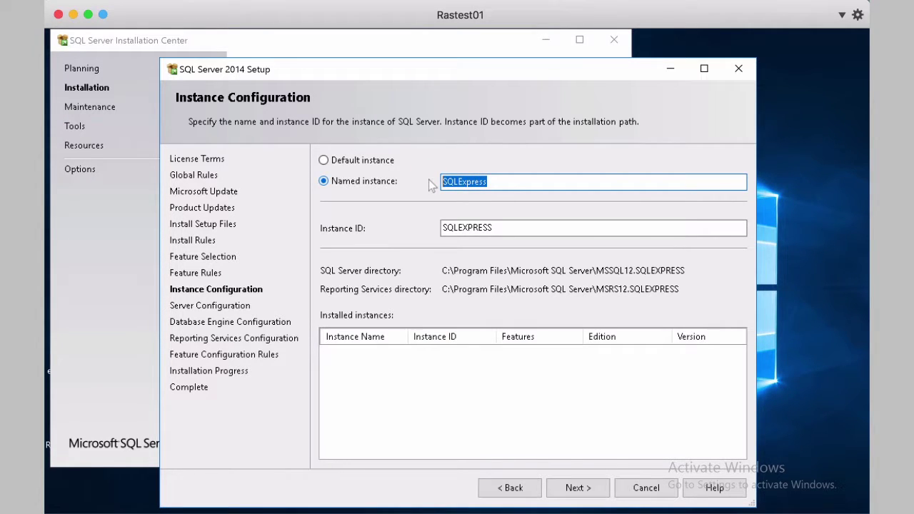
type("ras")
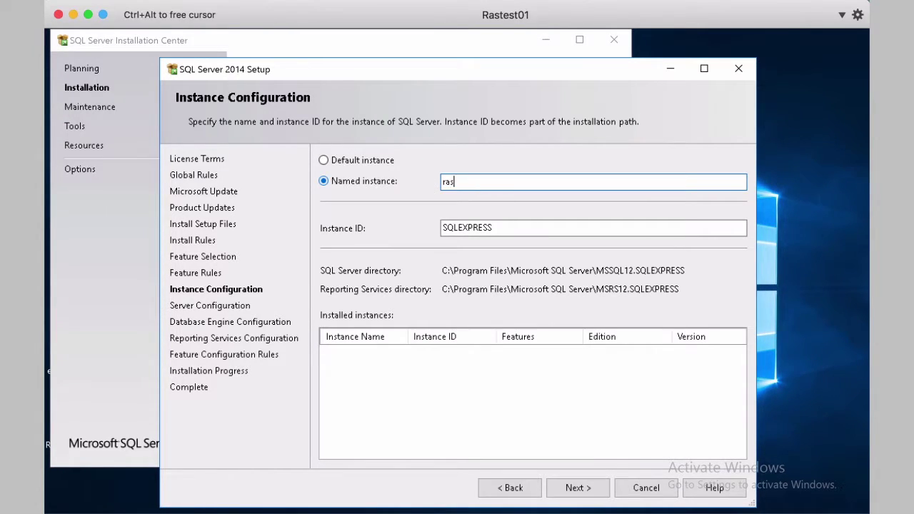
type("reporting")
key("Tab")
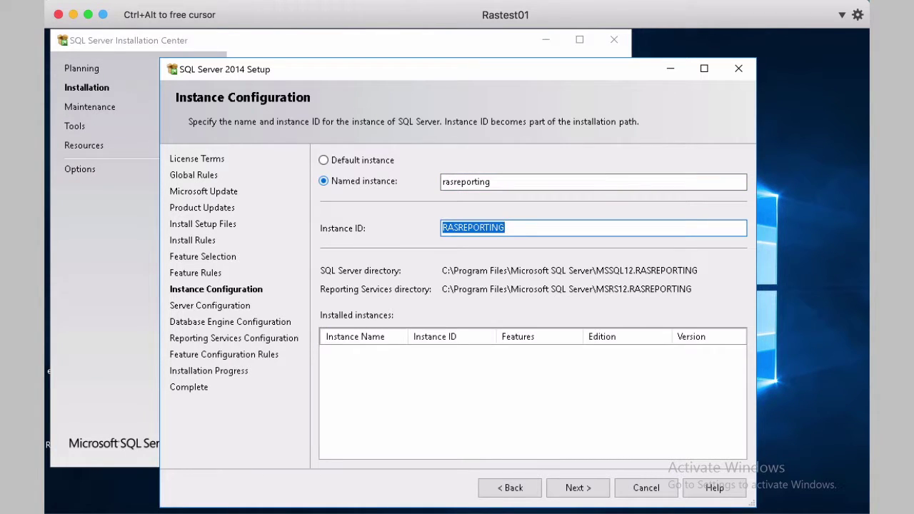
left_click(583, 492)
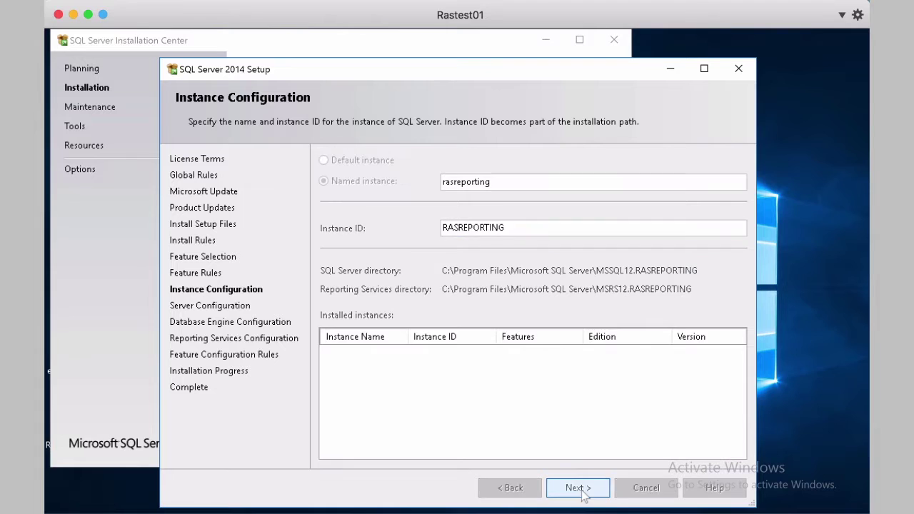
left_click(581, 489)
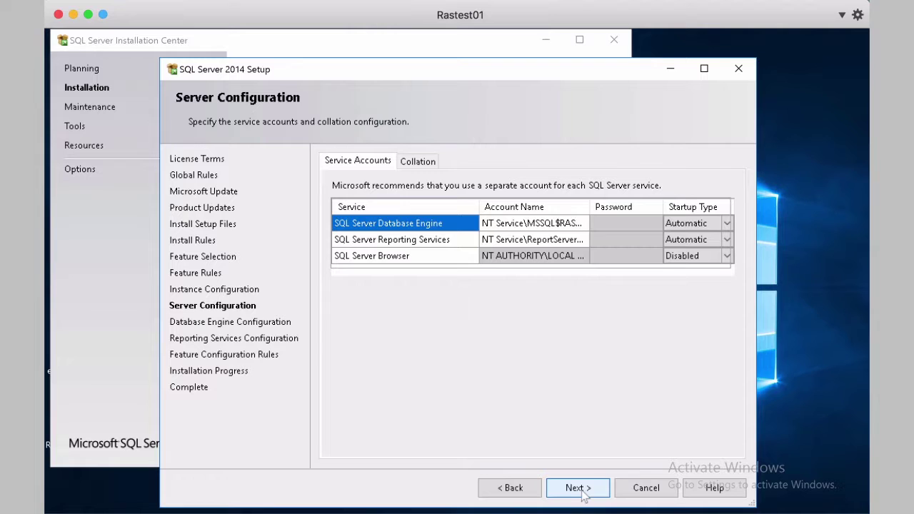
Step: Accept the default service accounts on Server Configuration
left_click(579, 489)
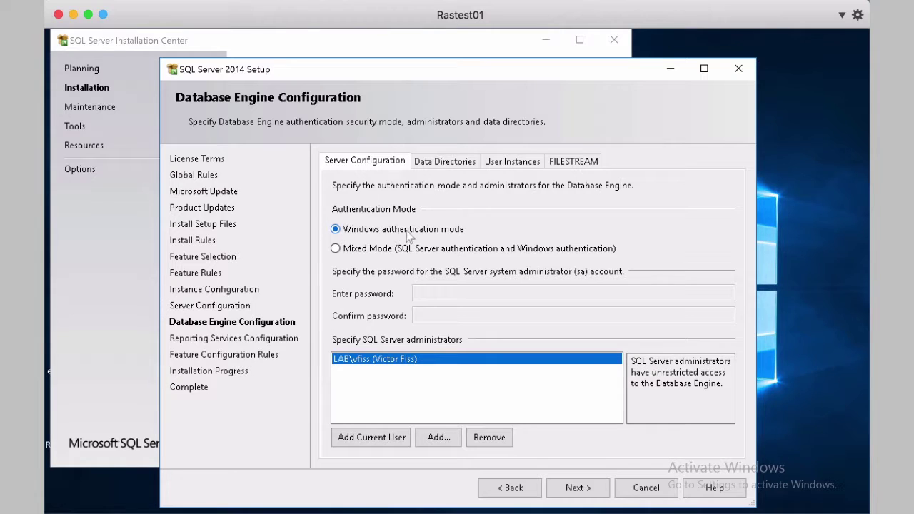
Step: Add Domain Admins and rasreportingview as SQL Server administrators and continue
left_click(439, 437)
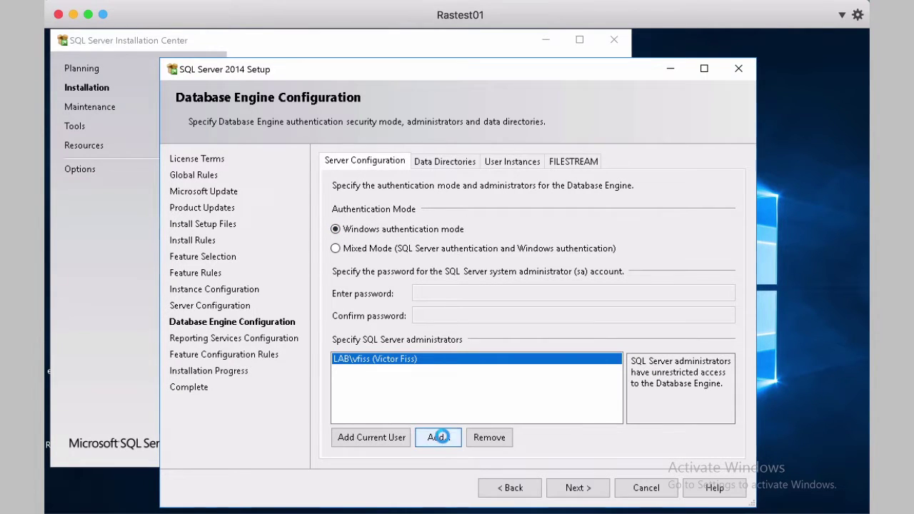
type("do")
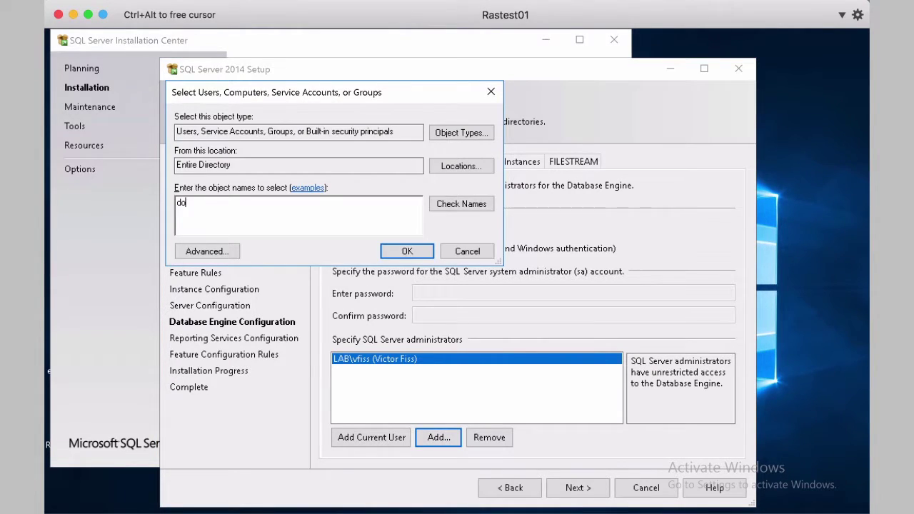
type("main admin")
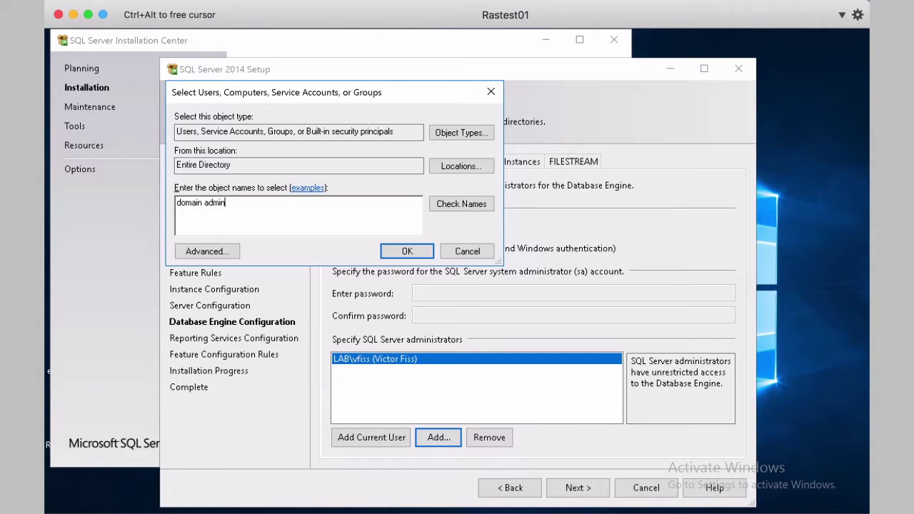
left_click(468, 204)
type("rasreportin")
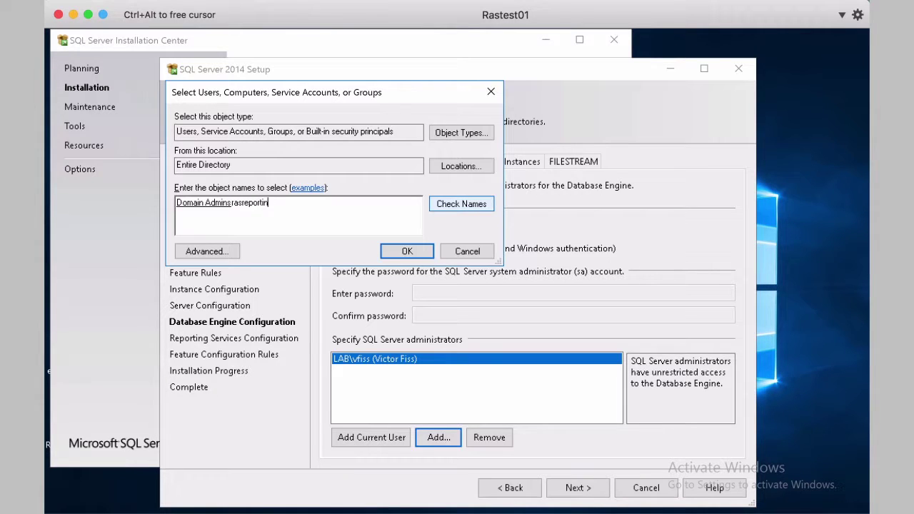
type("gview")
left_click(477, 205)
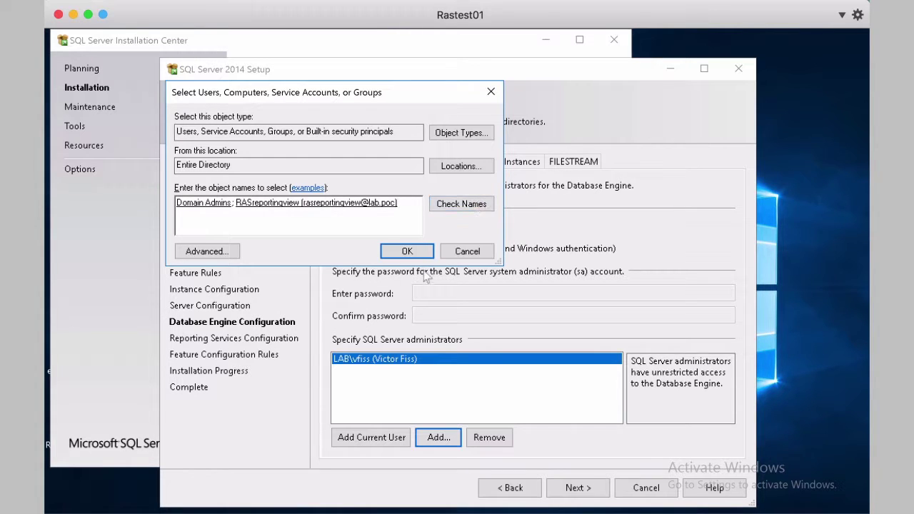
left_click(407, 253)
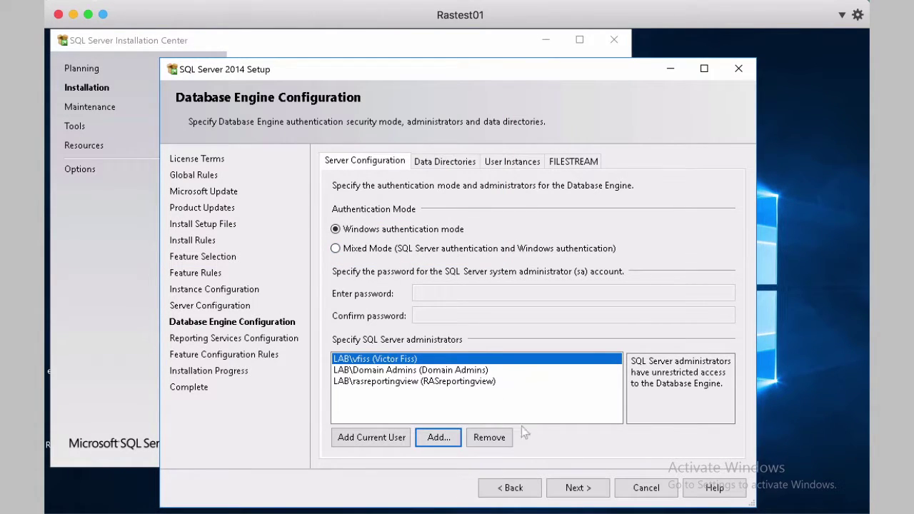
left_click(579, 488)
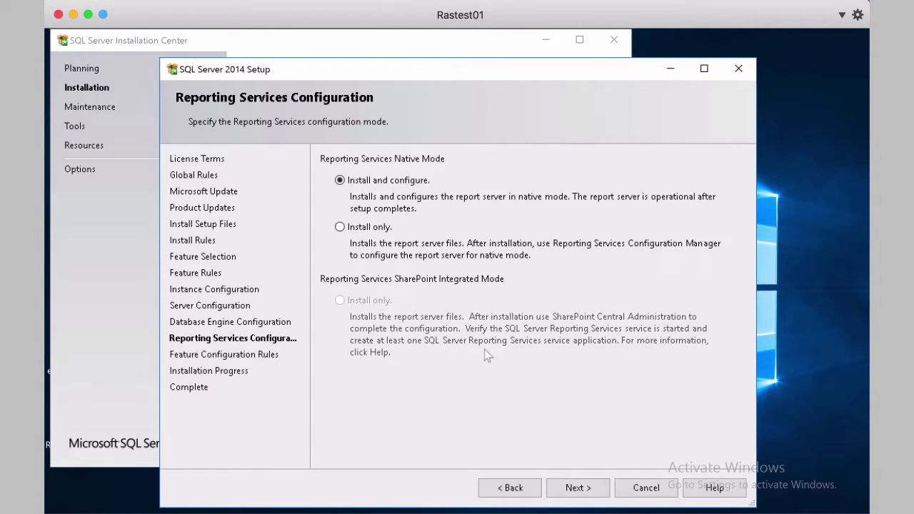
Step: Install with Reporting Services set to Install and configure, then close the completed setup
left_click(571, 488)
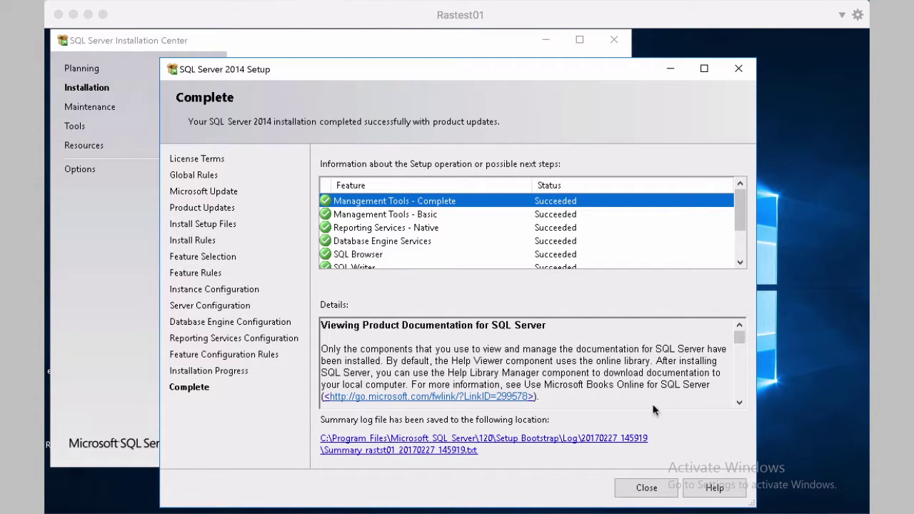
left_click(647, 489)
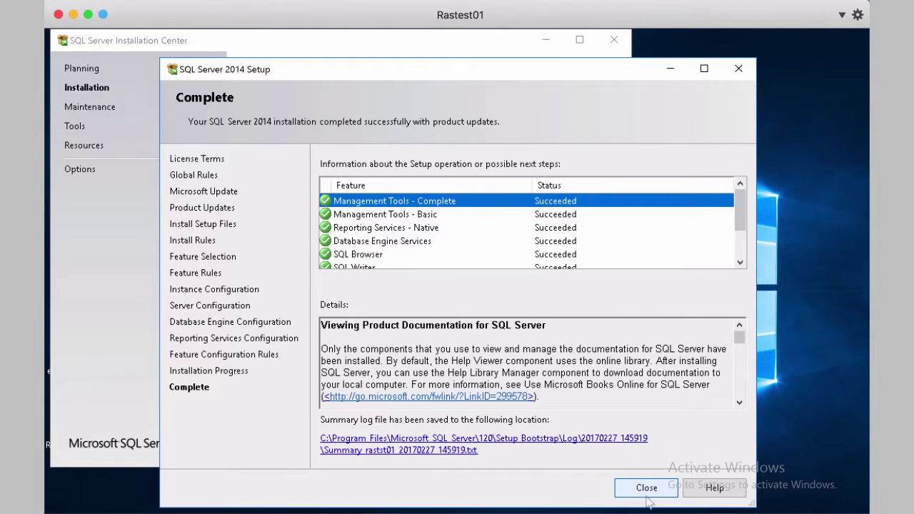
left_click(639, 493)
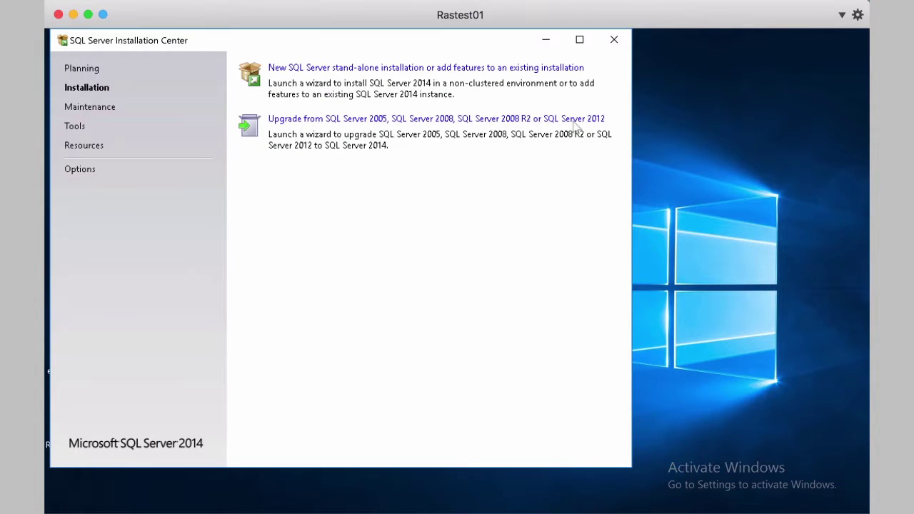
Step: Close the Installation Center, then start Reporting Services Configuration Manager and connect to RASREPORTING
left_click(614, 43)
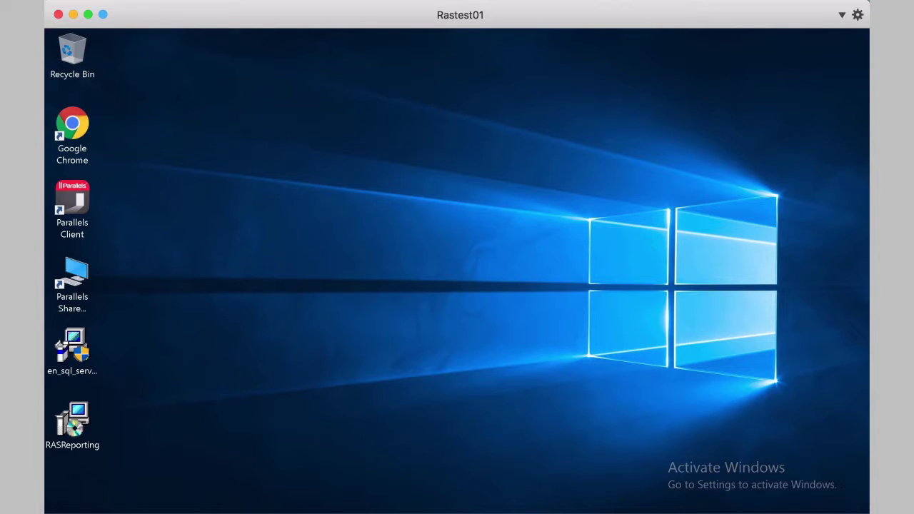
key("super")
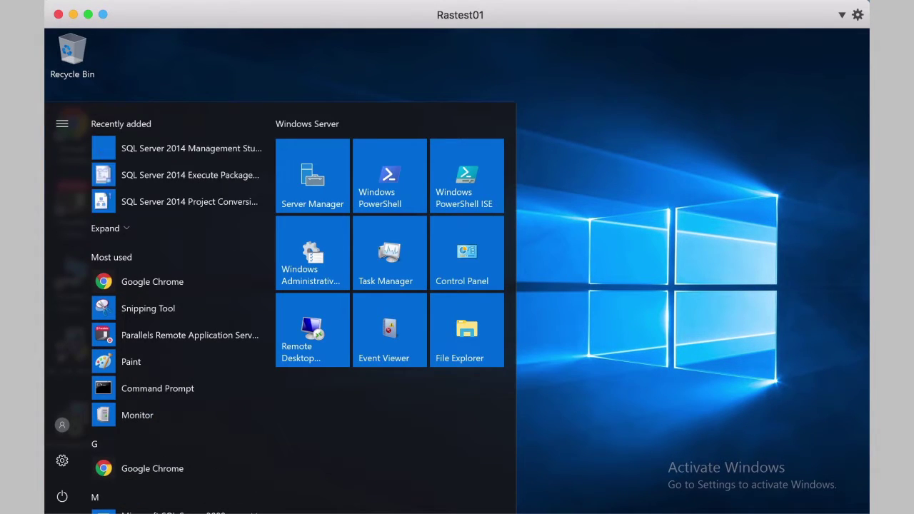
type("reporting")
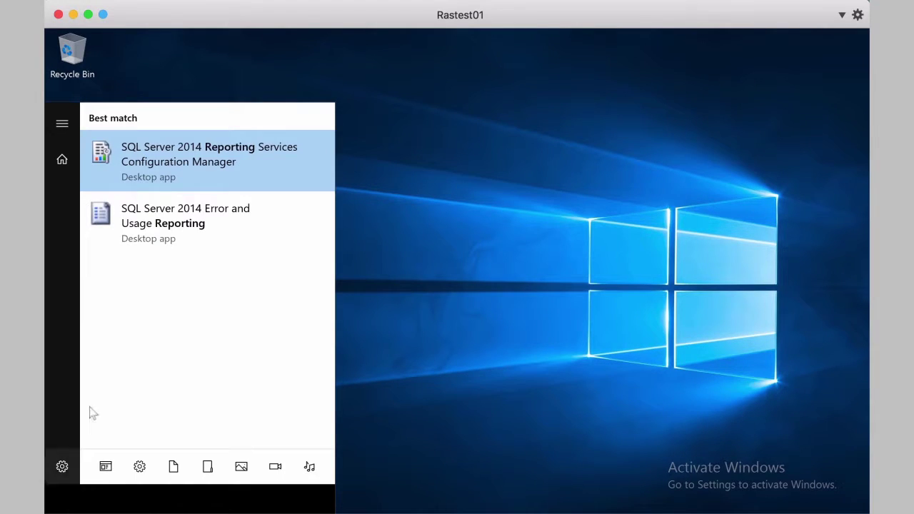
left_click(213, 143)
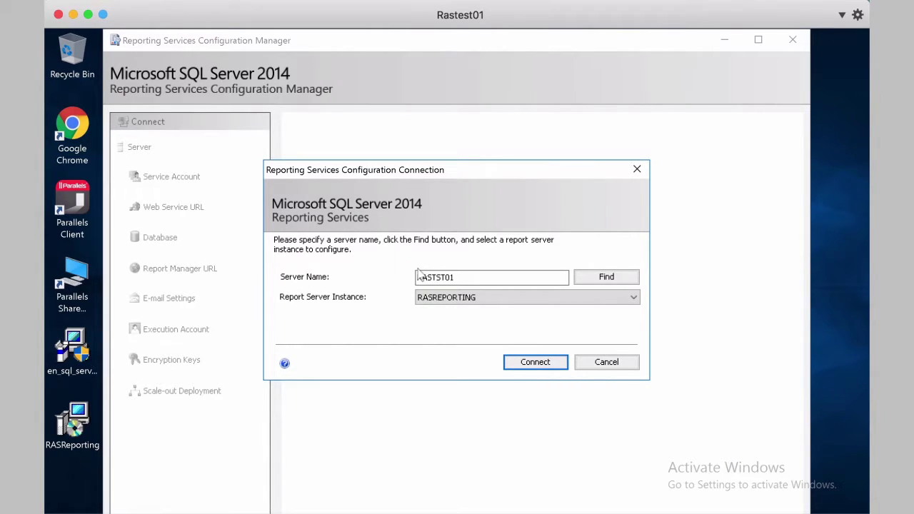
left_click(535, 363)
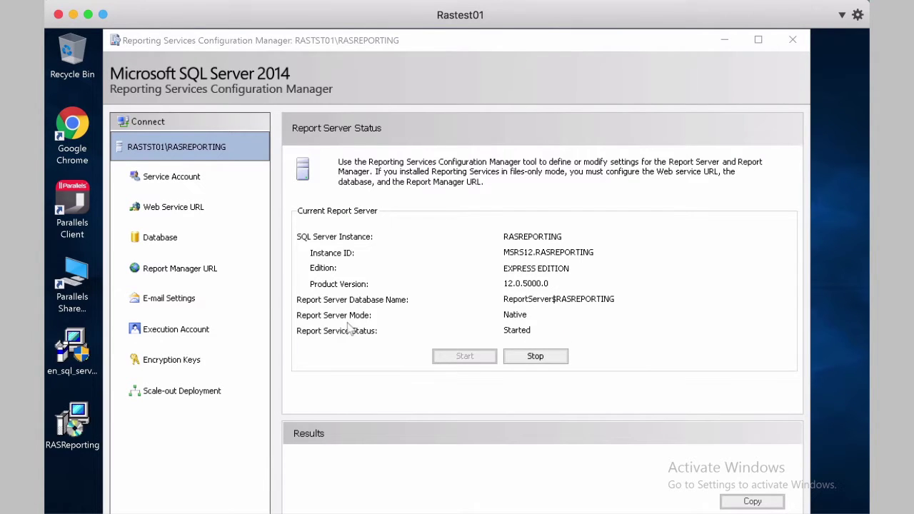
Step: Change the Reporting Services web service TCP port from 80 to 8085 and apply it
left_click(205, 211)
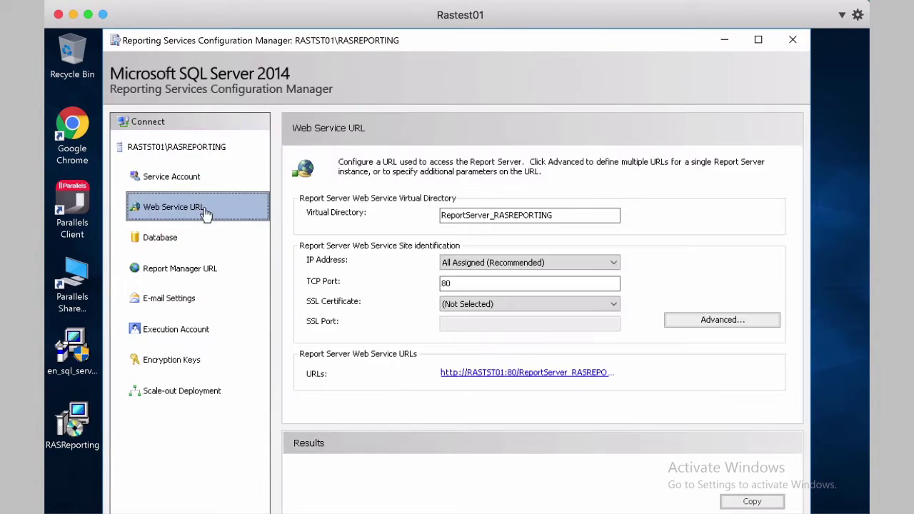
left_click(465, 282)
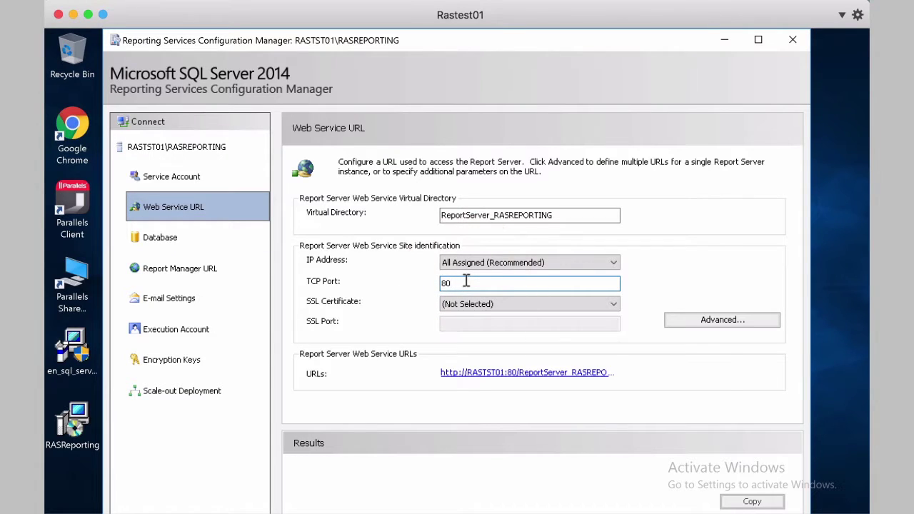
type("85")
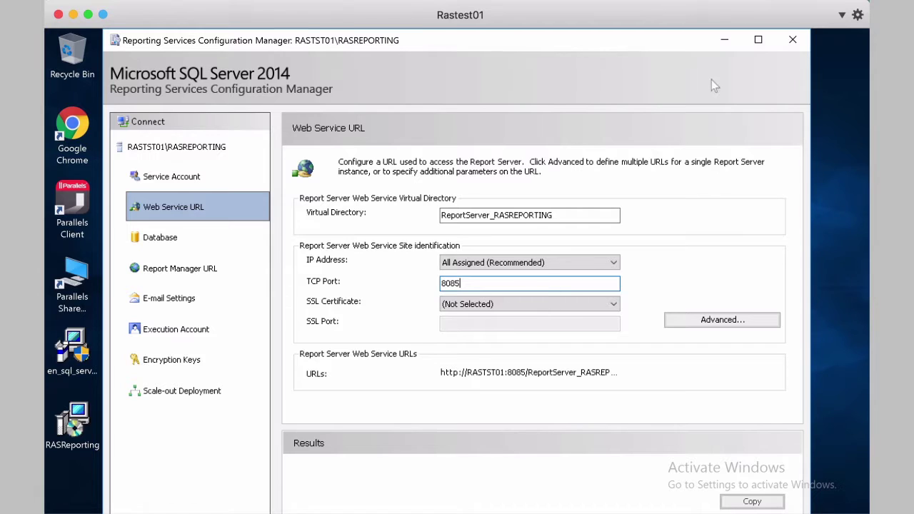
left_click(758, 39)
left_click(758, 499)
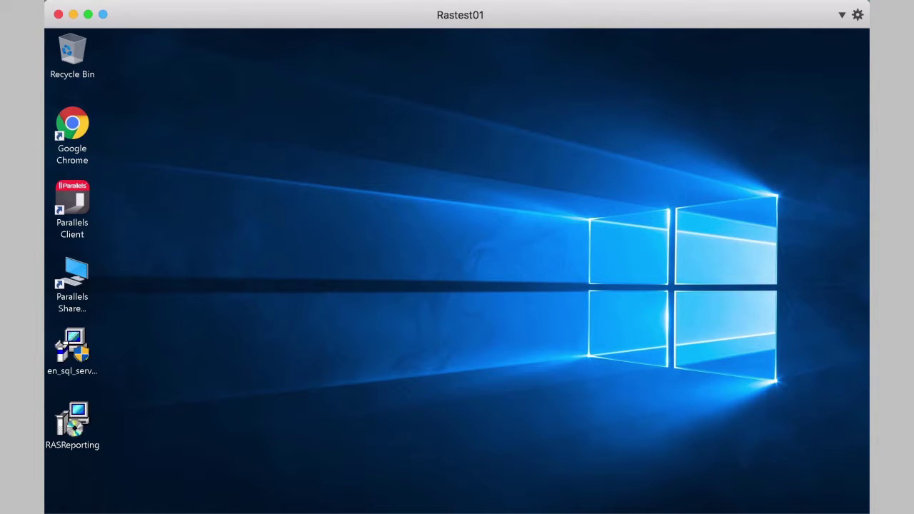
key("super")
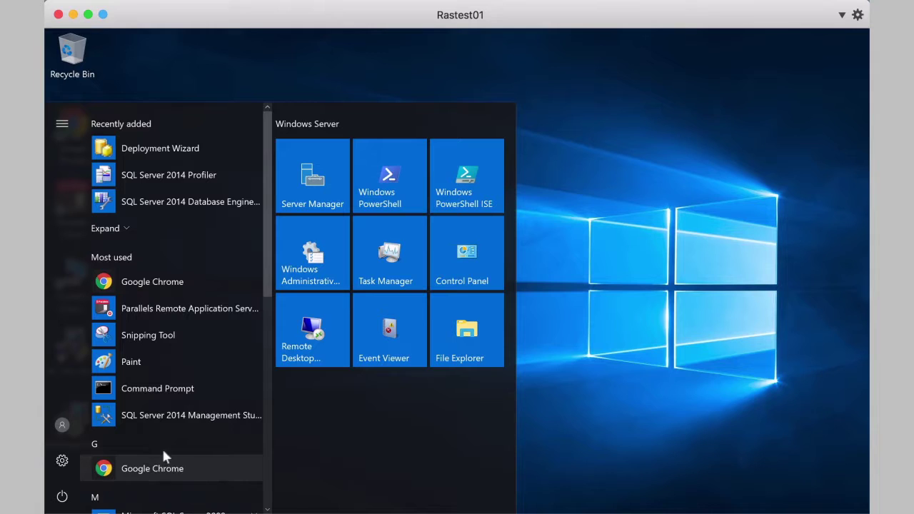
Step: Start SQL Server 2014 Management Studio, connect to RASTST01\RASREPORTING and expand its Security folder
left_click(197, 422)
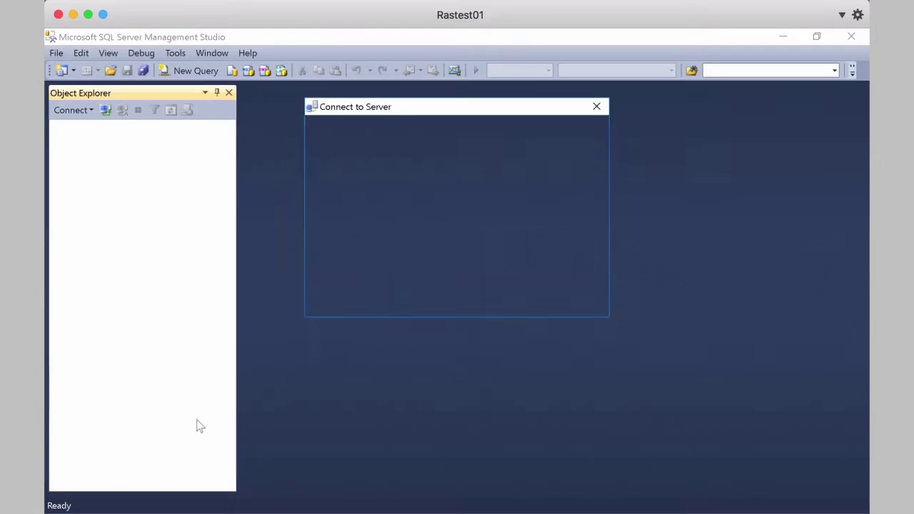
left_click(400, 300)
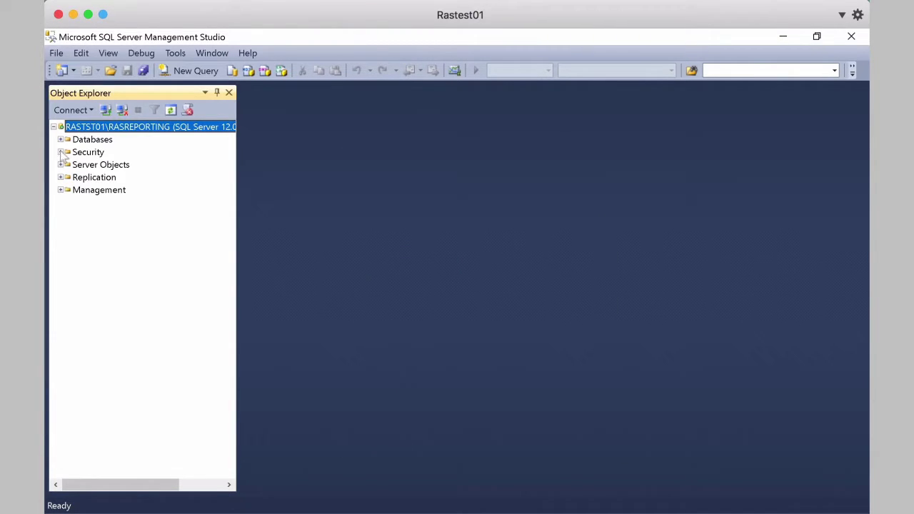
left_click(60, 152)
Step: Tick sysadmin in NT AUTHORITY\SYSTEM's server roles, save, and close Management Studio
left_click(68, 164)
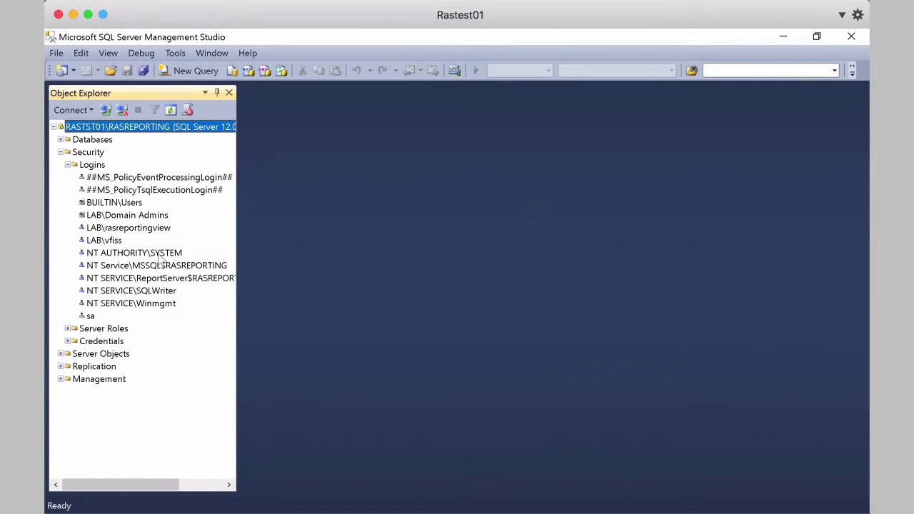
double_click(159, 254)
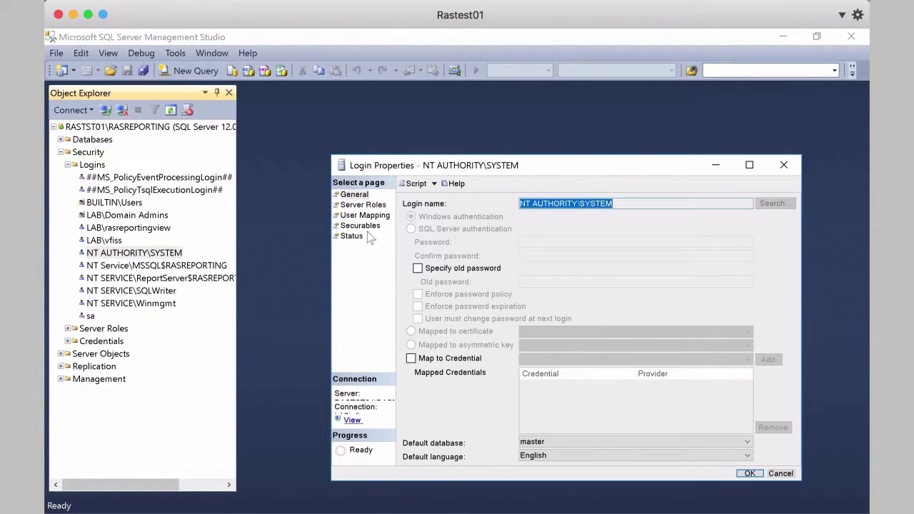
left_click(377, 206)
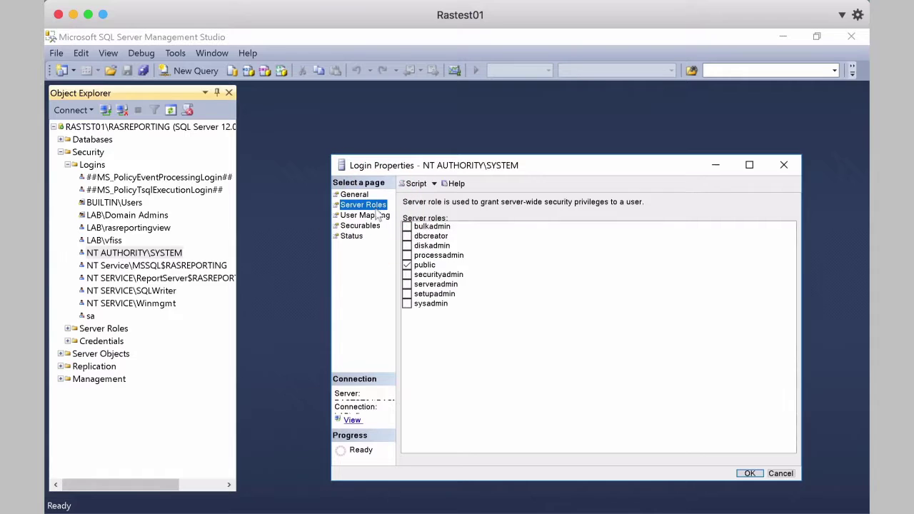
left_click(406, 304)
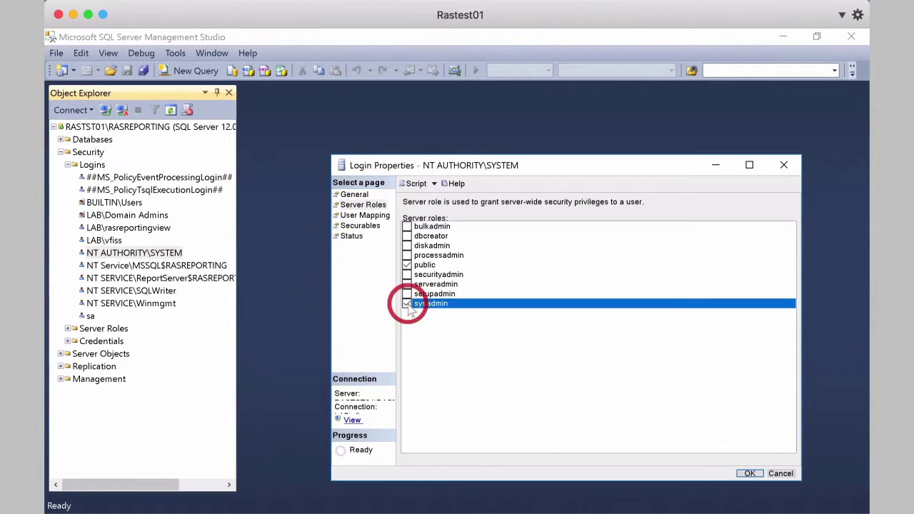
left_click(750, 474)
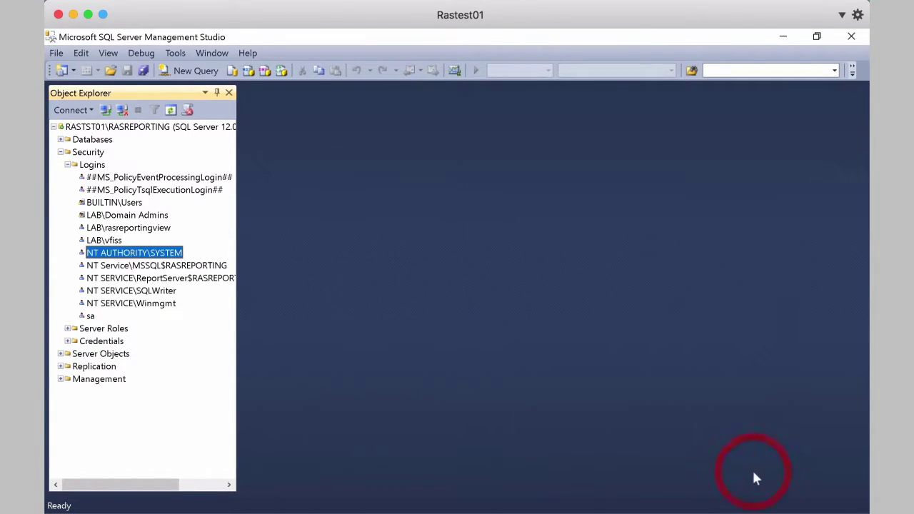
left_click(852, 36)
Step: Open Command Prompt with Run as administrator, found by searching 'cmd'
left_click(352, 283)
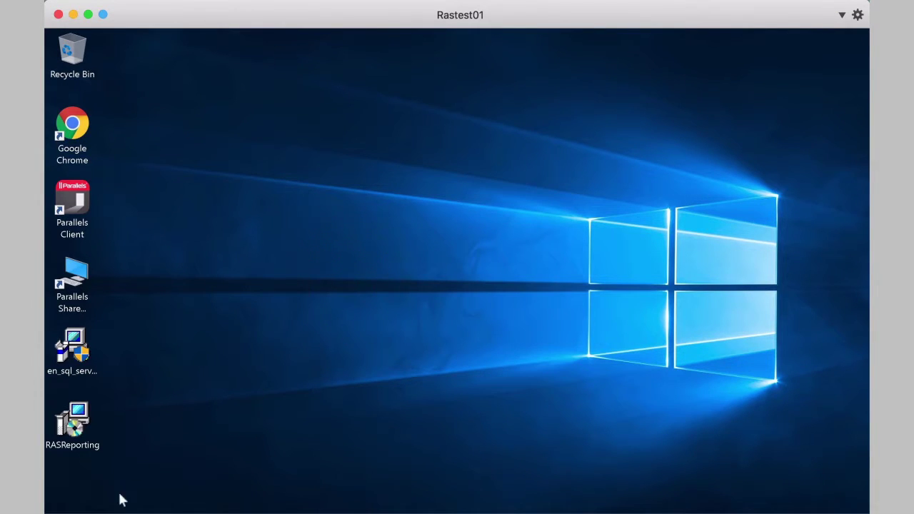
left_click(62, 508)
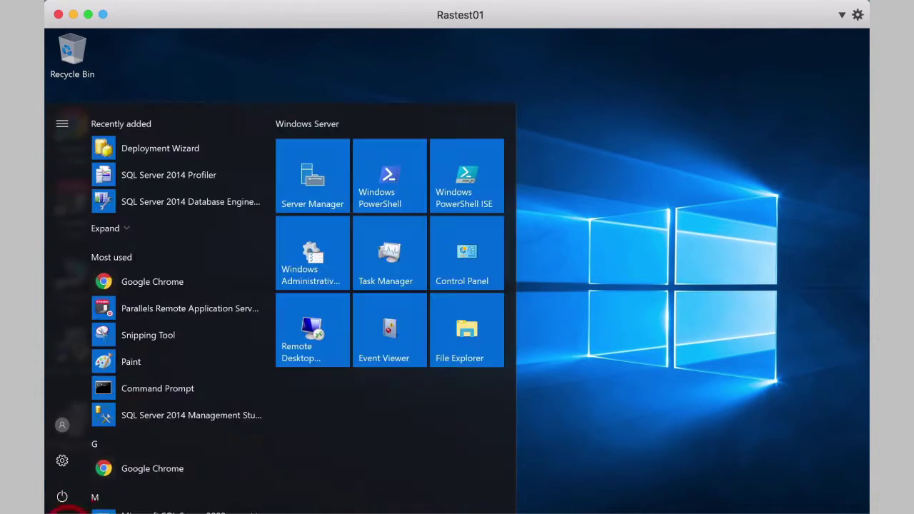
right_click(190, 391)
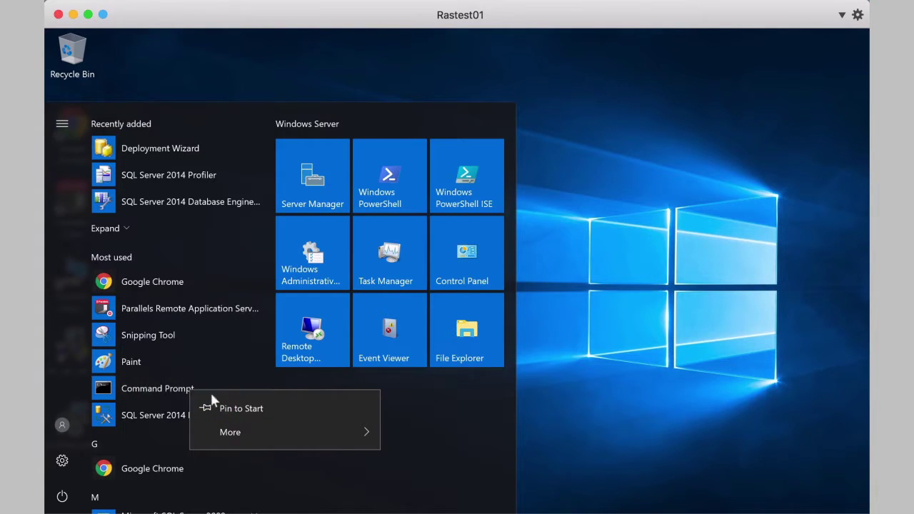
left_click(137, 389)
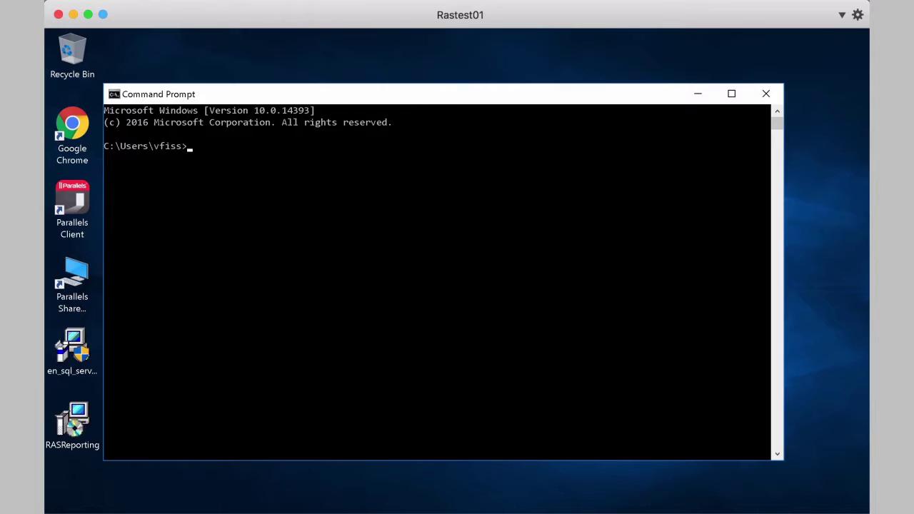
key("super")
type("cmd")
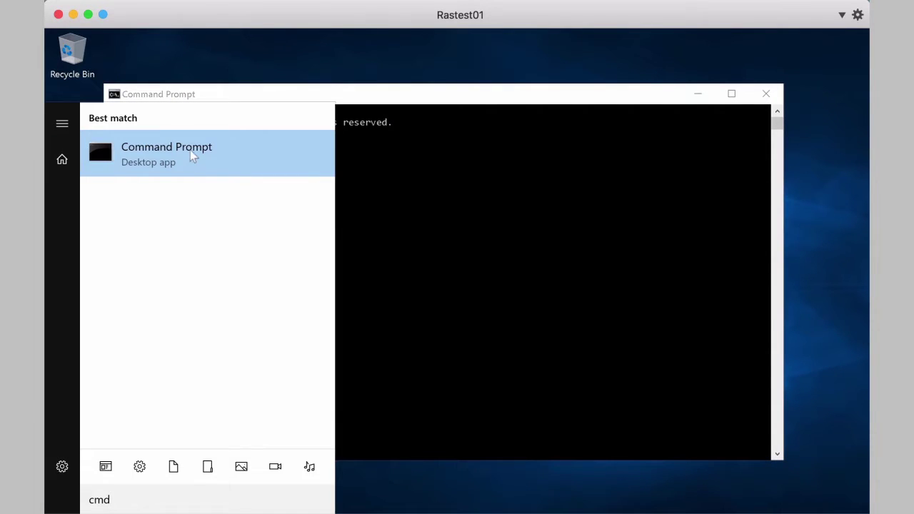
right_click(190, 151)
left_click(251, 166)
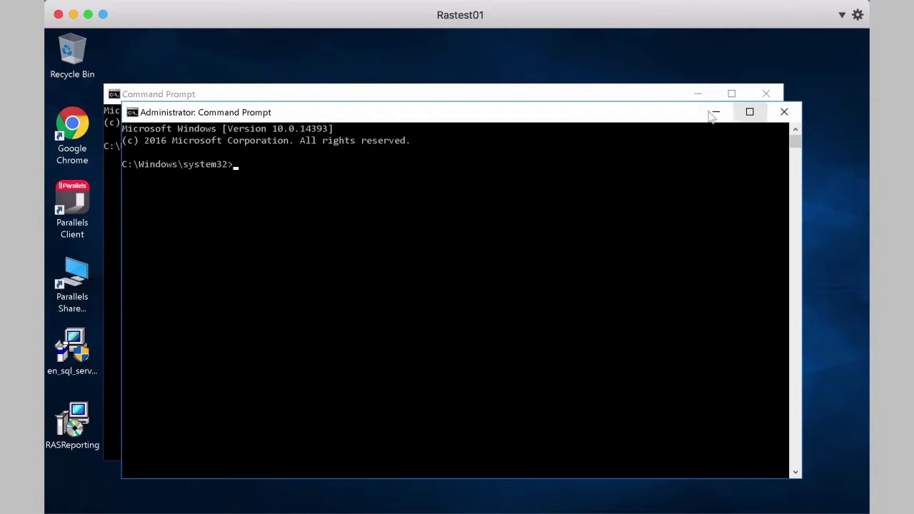
Step: Change to the user's Desktop folder and run RASReporting.msi
type("cd ")
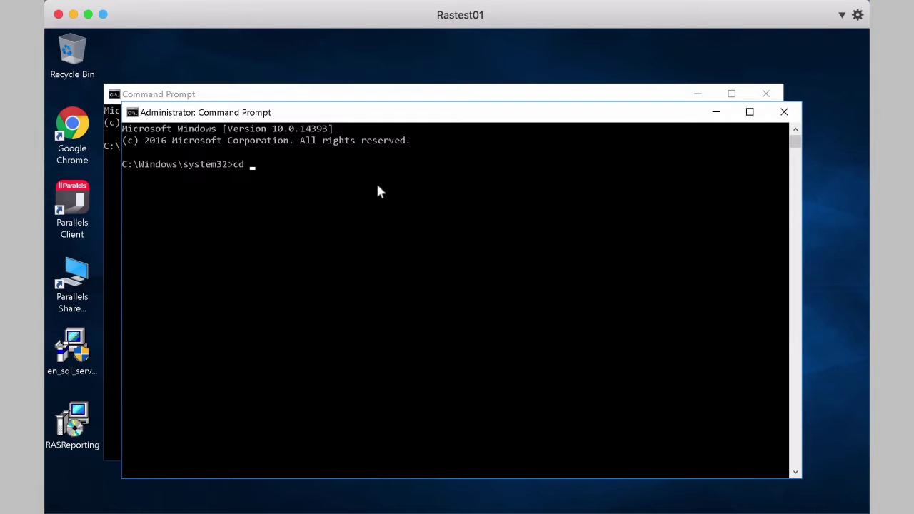
type("\\Users\\vfiss\\Desktop")
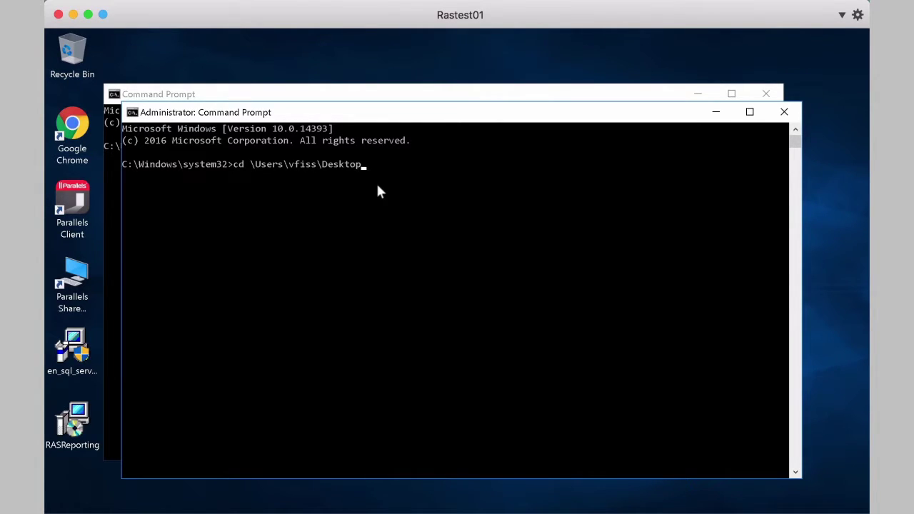
key("Return")
type("RASReporting.msi")
key("Return")
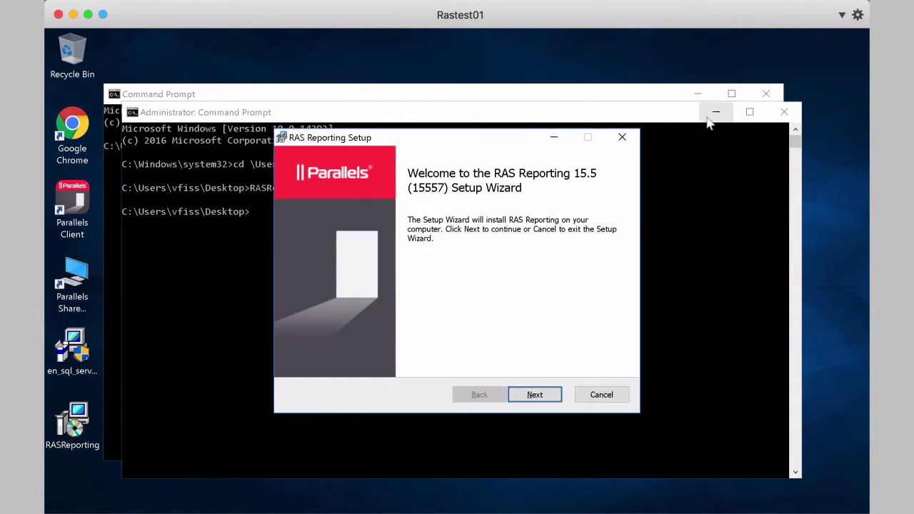
Step: Accept the license terms, install RAS Reporting to the default folder, and finish the wizard
left_click(715, 112)
left_click(702, 93)
left_click(541, 398)
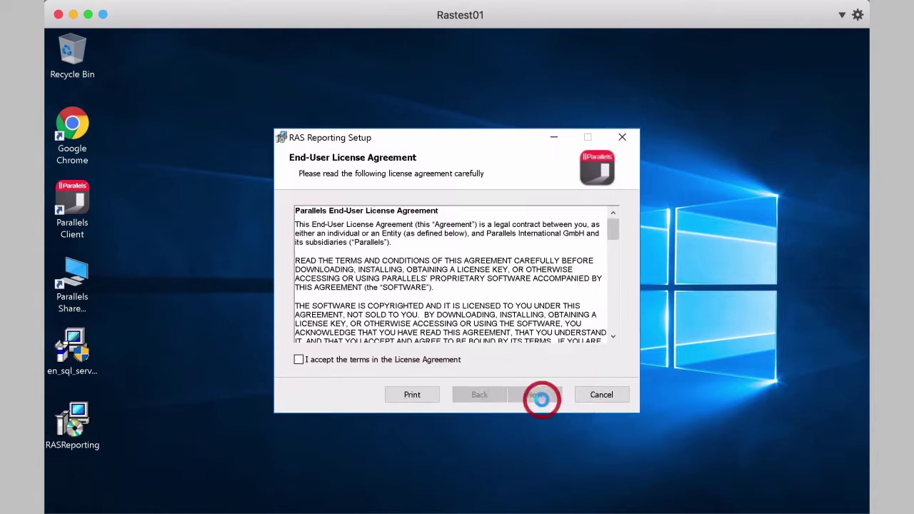
left_click(433, 365)
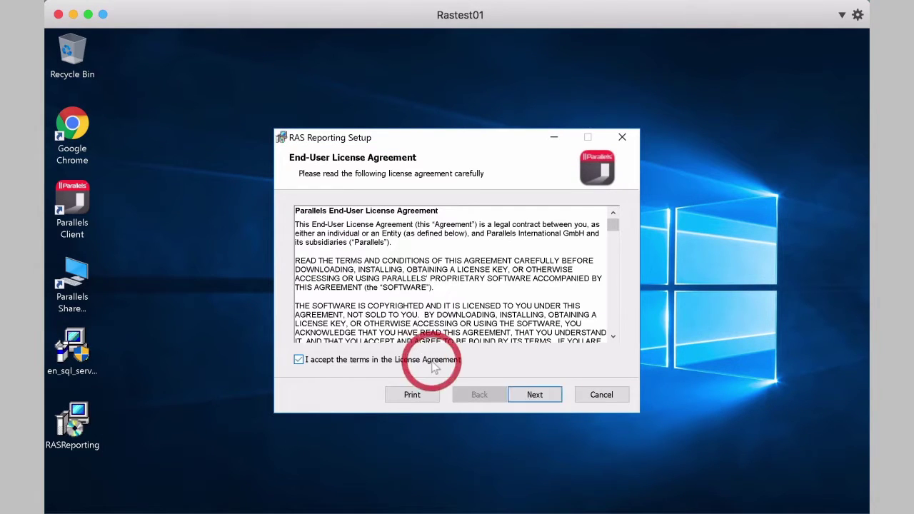
left_click(554, 397)
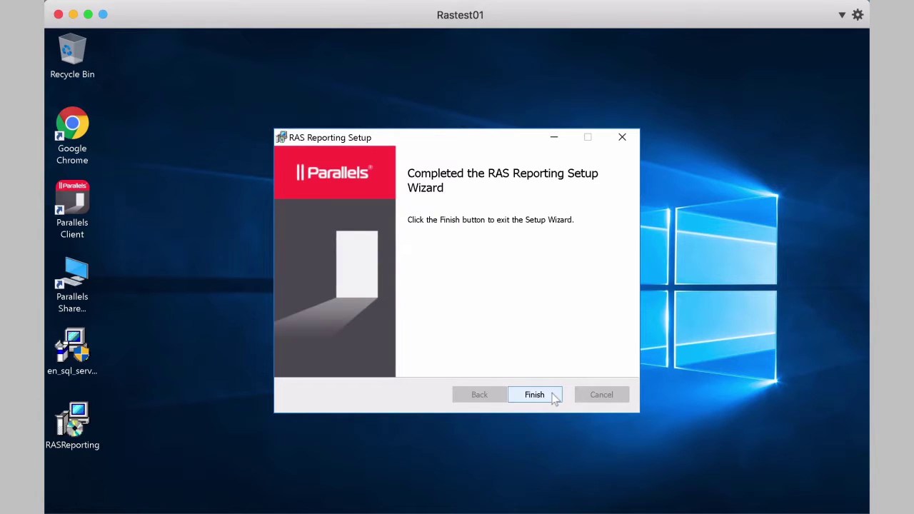
left_click(534, 395)
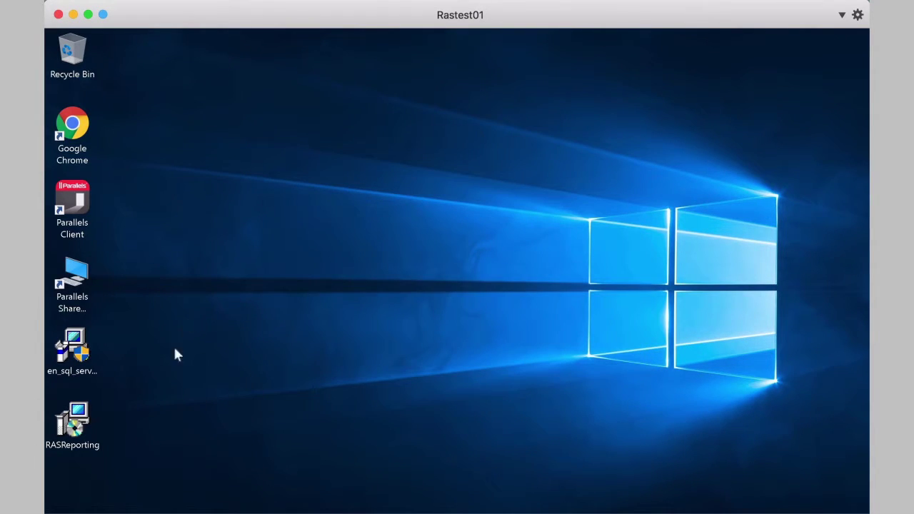
Step: Start Parallels Remote Application Server, dismiss the license warning, and open Administration > Reporting
key("super")
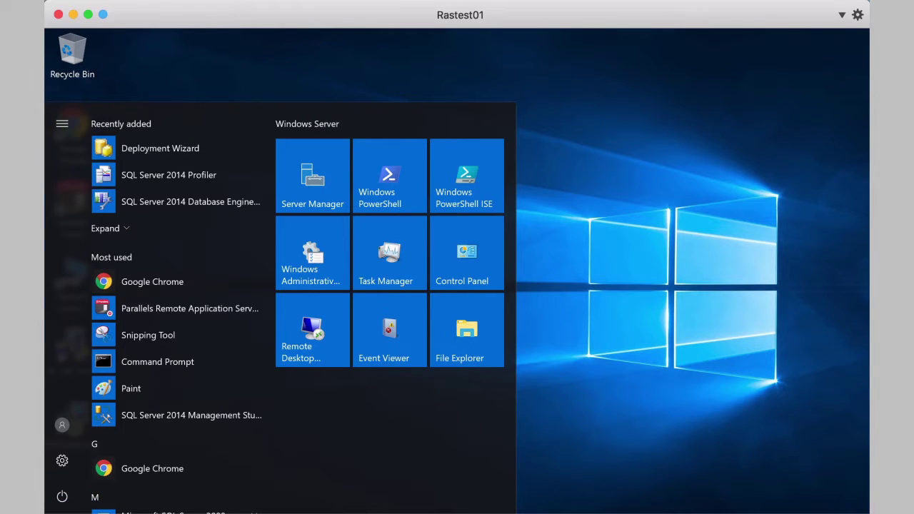
scroll(175, 395, "down", 6)
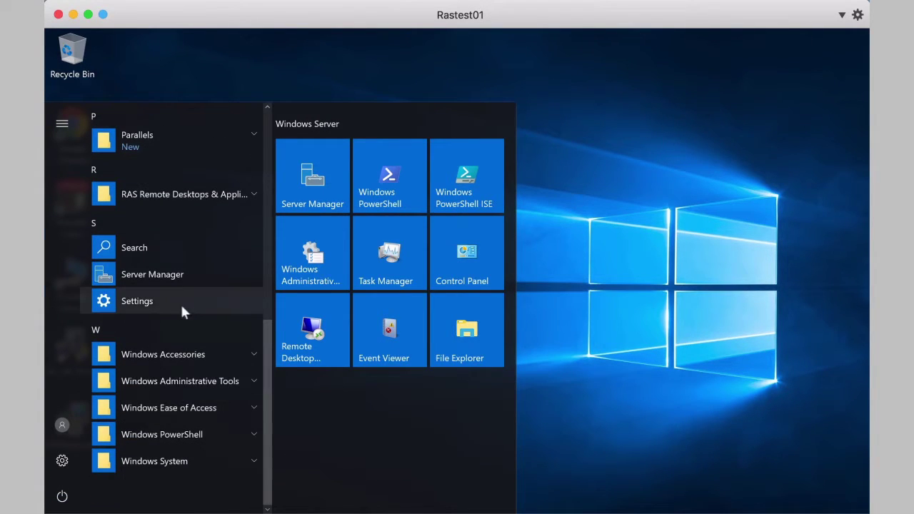
left_click(172, 147)
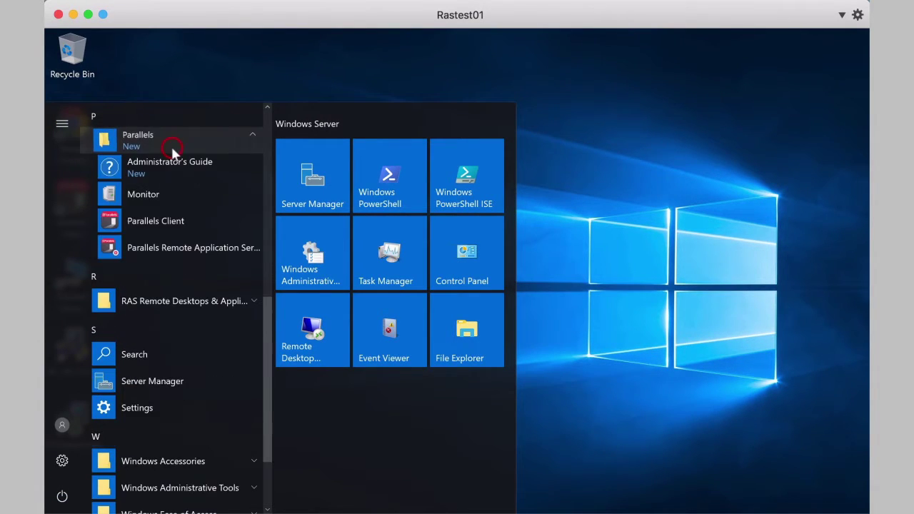
left_click(172, 245)
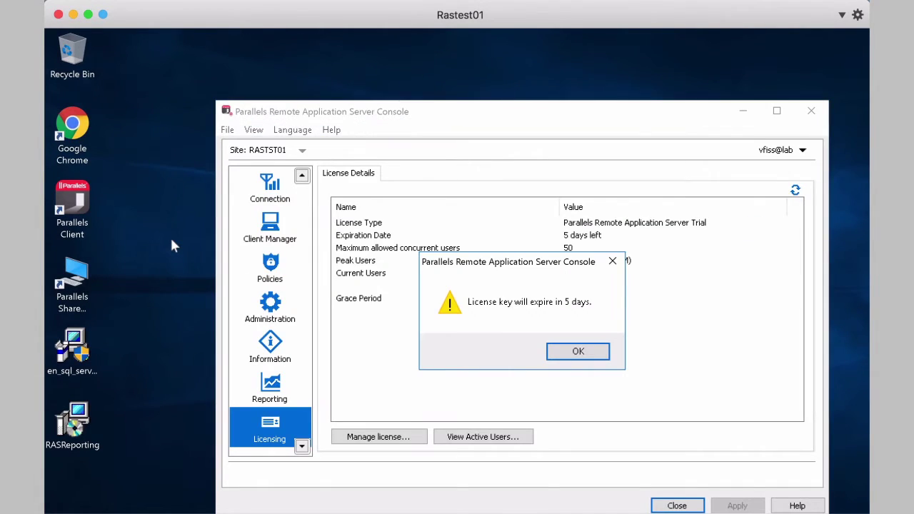
left_click(571, 351)
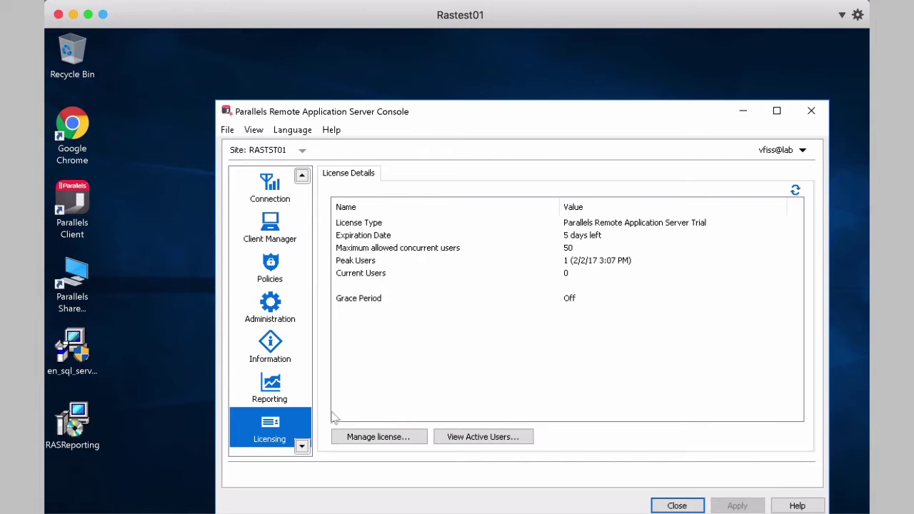
left_click(272, 311)
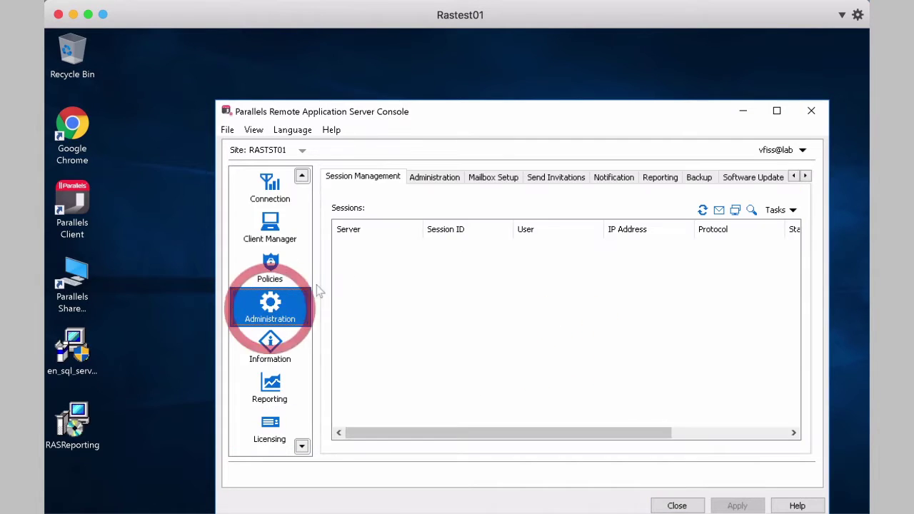
left_click(667, 176)
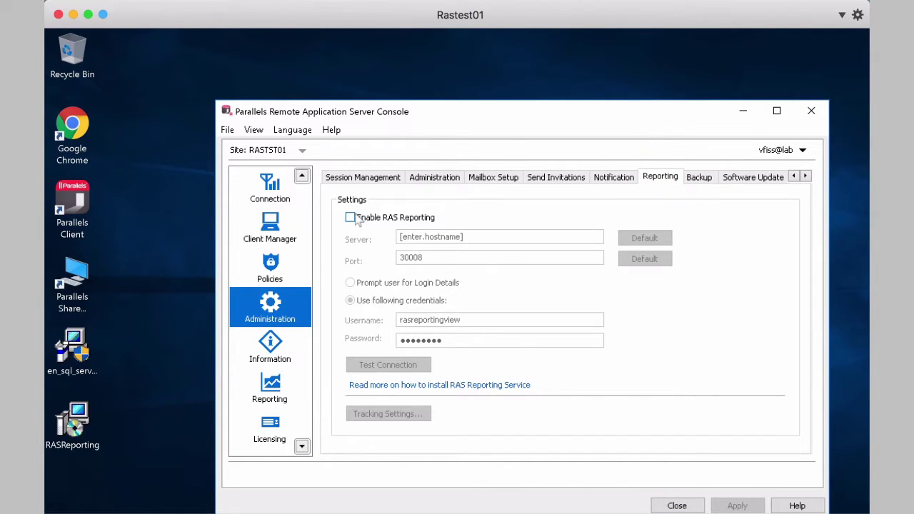
Step: Enable RAS Reporting with server localhost, re-enter the account password, and test the connection
left_click(350, 217)
left_click_drag(494, 236, 379, 243)
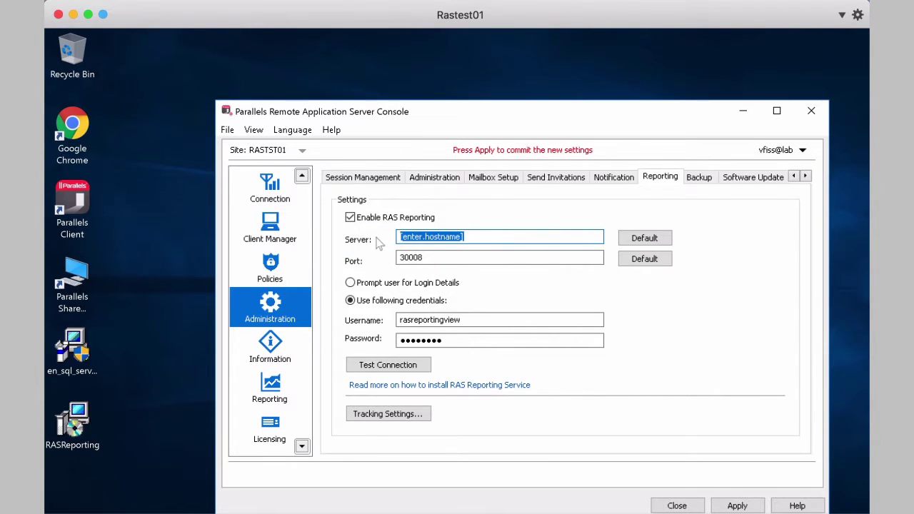
type("localhost")
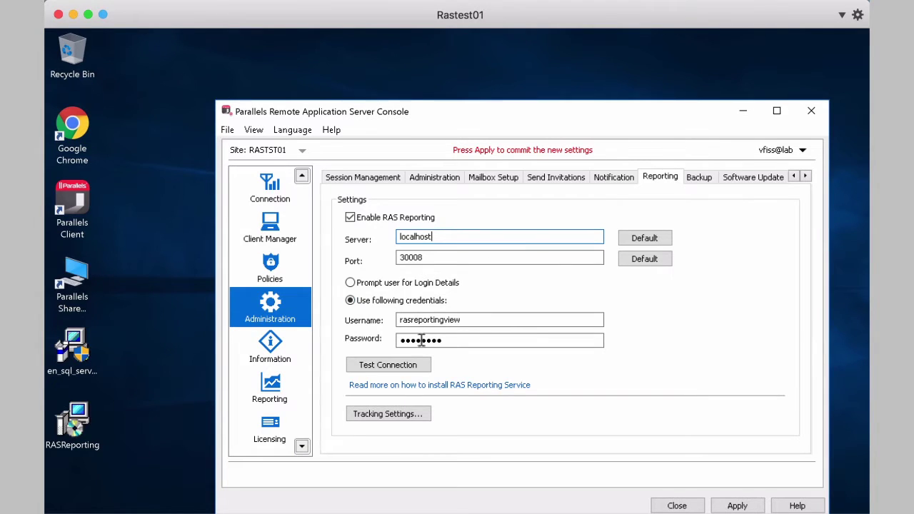
double_click(397, 340)
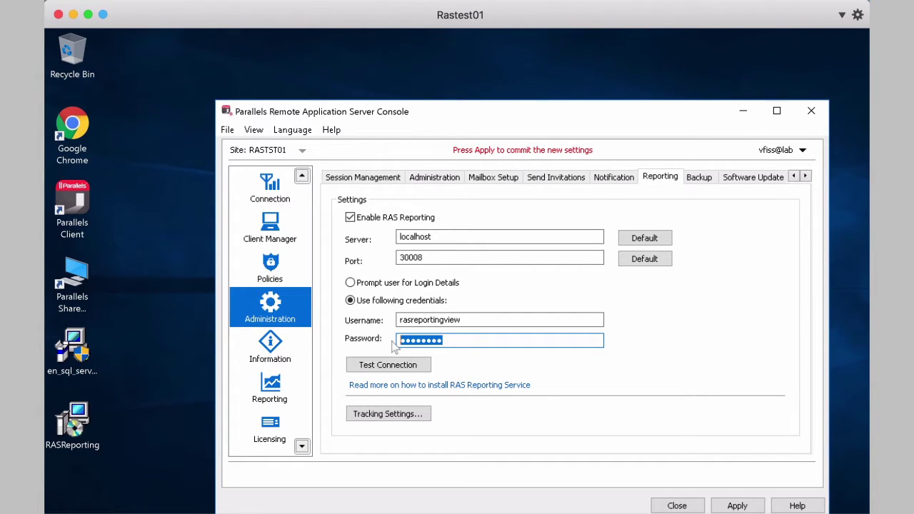
type("••")
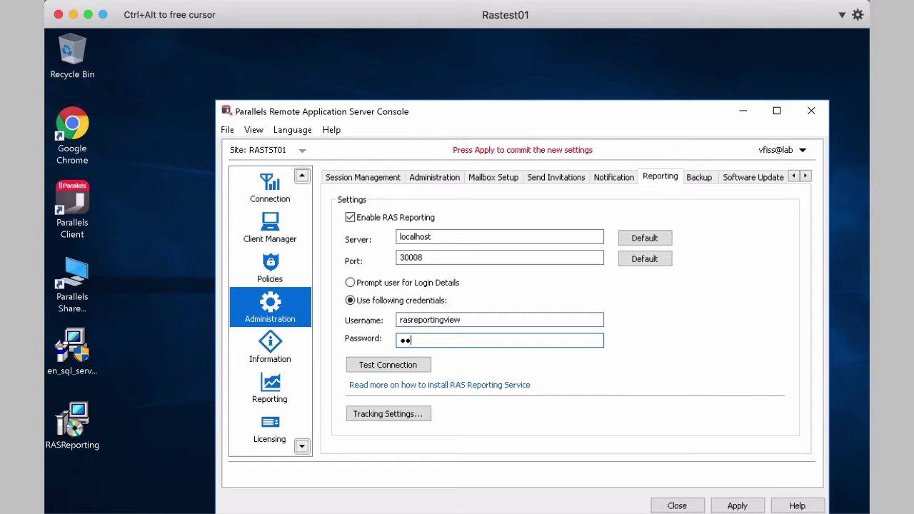
key("BackSpace")
key("BackSpace")
key("BackSpace")
key("BackSpace")
type("•••••••••")
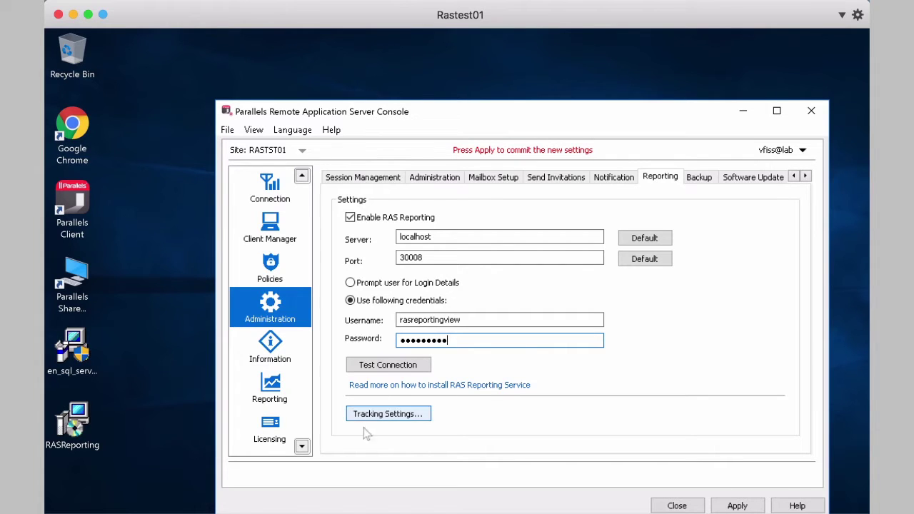
left_click(404, 365)
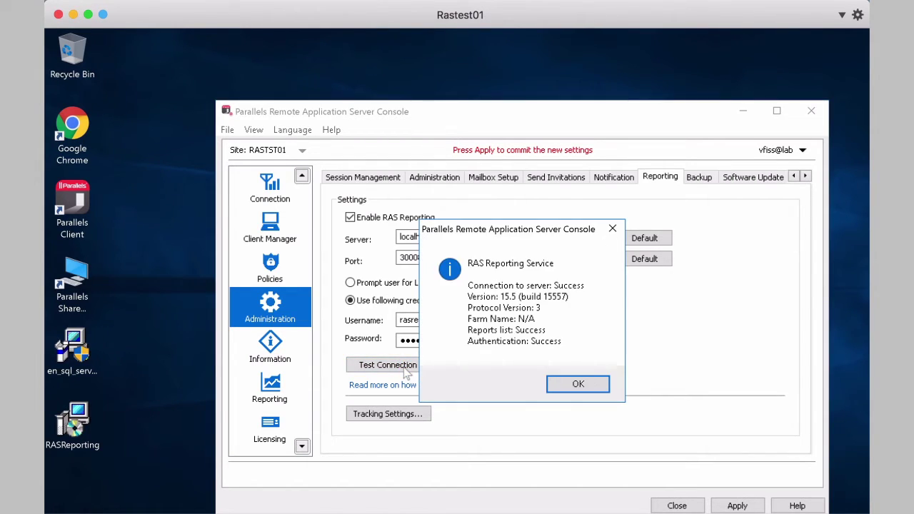
Step: Dismiss the successful test result, apply the reporting settings, and view the available reports
left_click(578, 385)
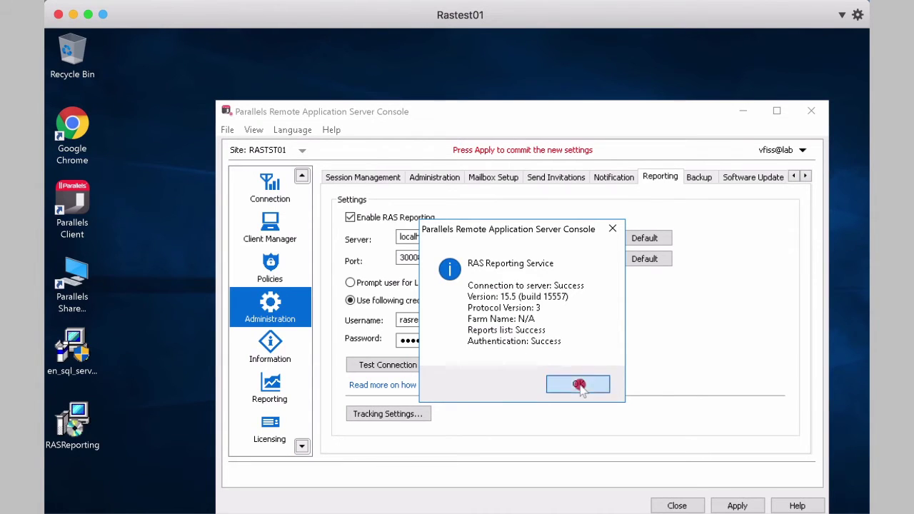
left_click(737, 506)
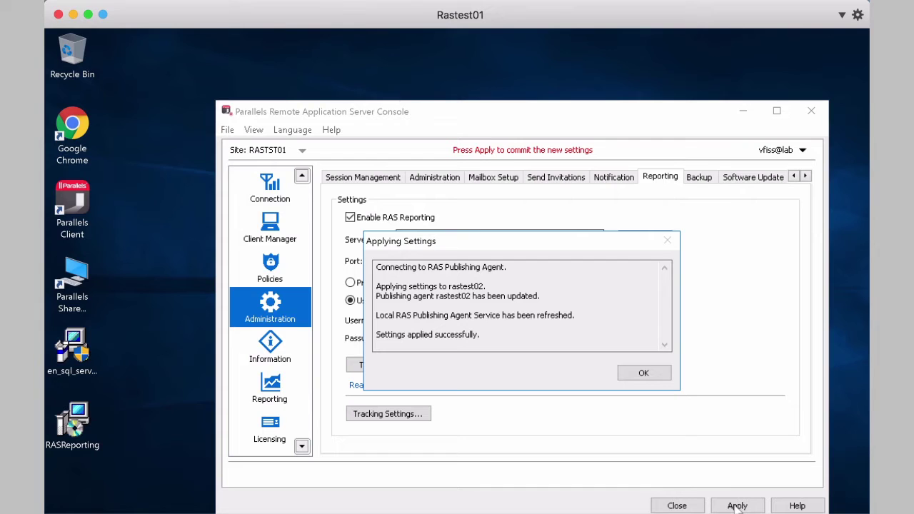
left_click(650, 373)
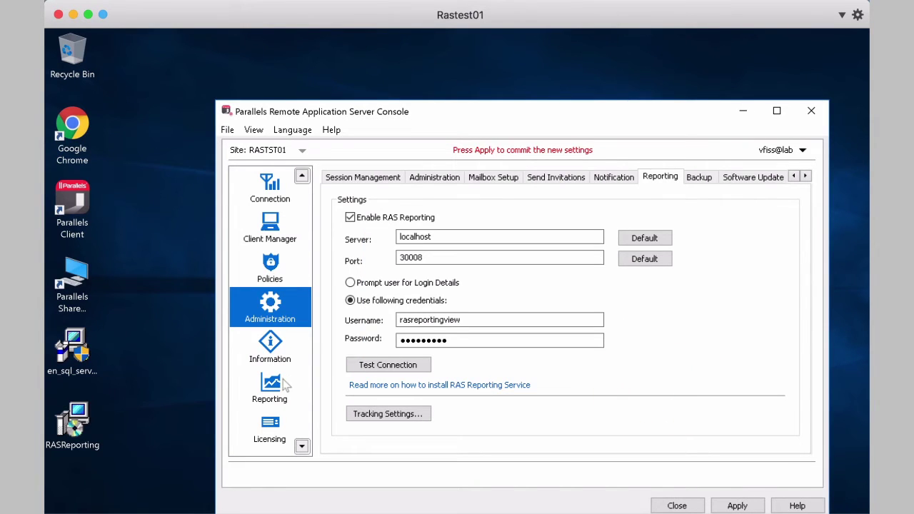
left_click(283, 384)
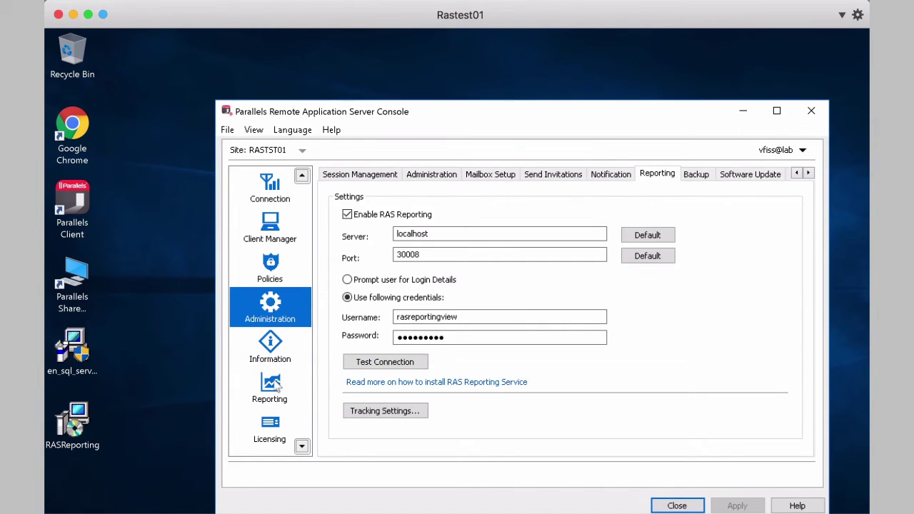
left_click(277, 384)
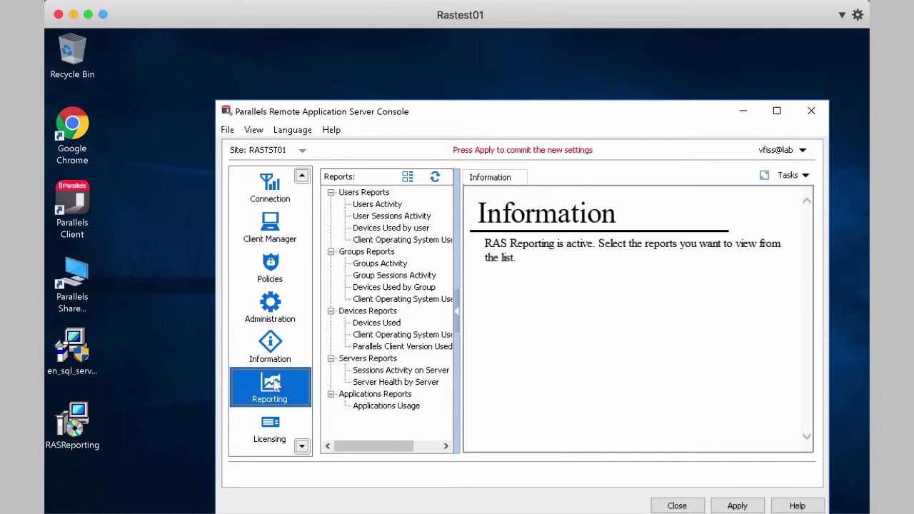